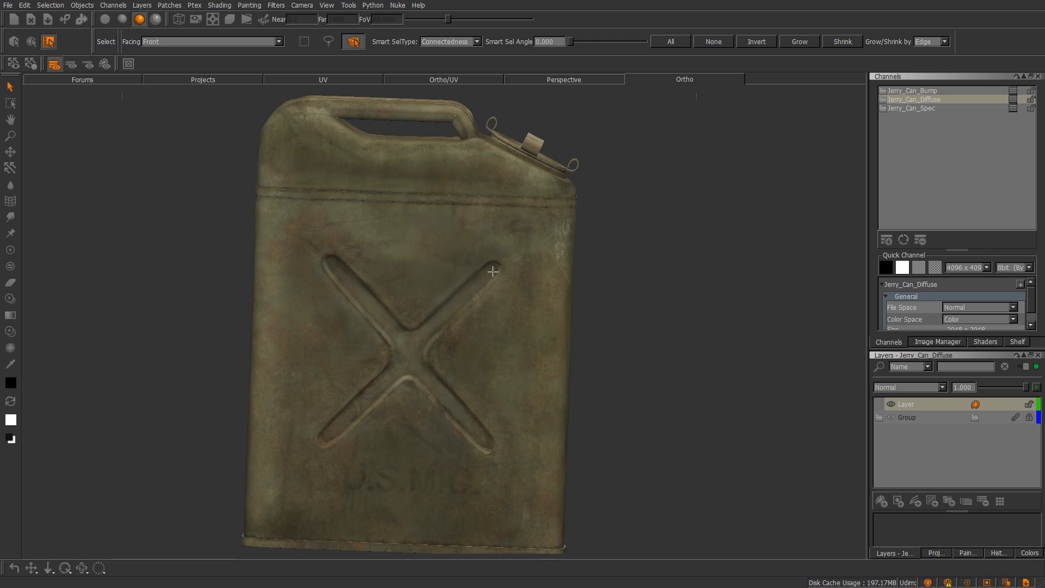
alt+middle_drag(498, 261, 495, 348)
alt+drag(496, 360, 475, 340)
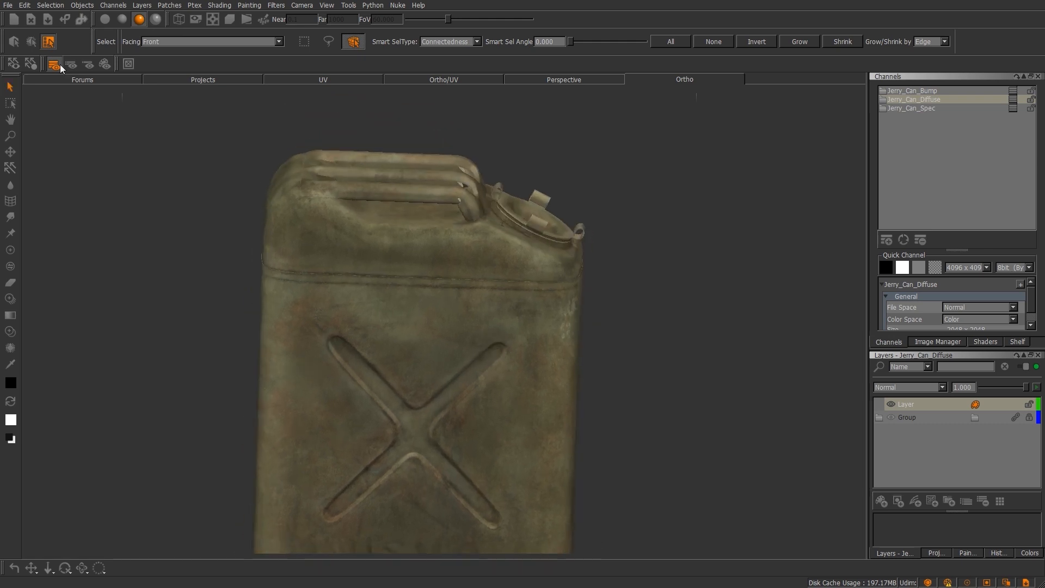
alt+drag(374, 355, 429, 324)
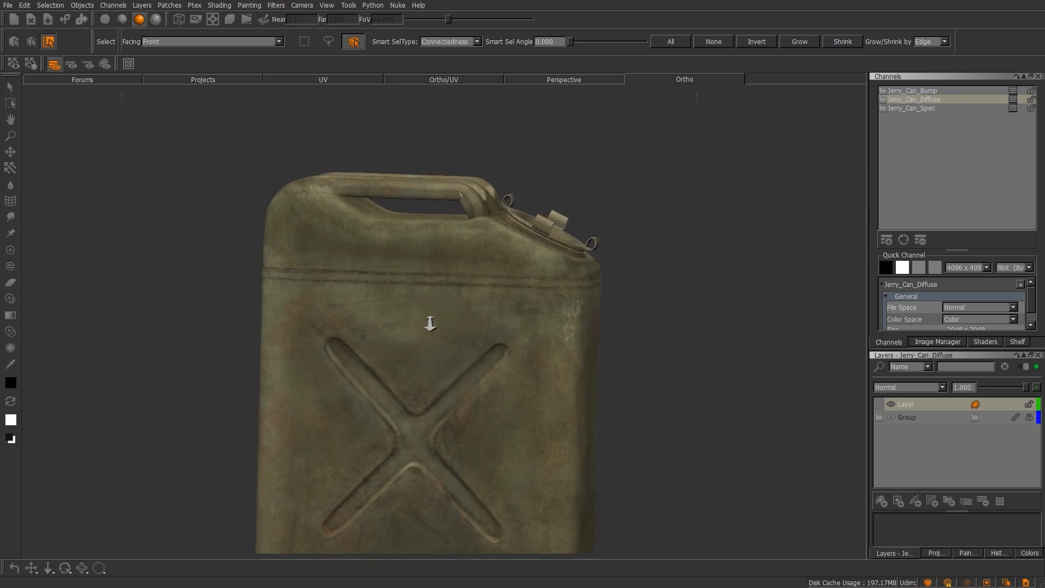
alt+right_drag(430, 325, 433, 350)
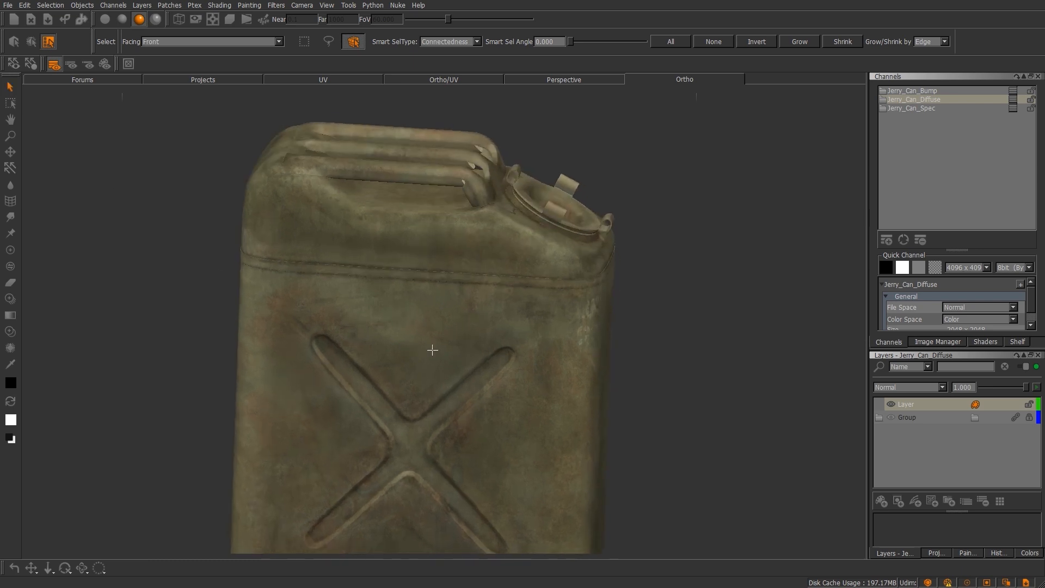
alt+drag(354, 410, 364, 402)
alt+middle_drag(364, 401, 387, 355)
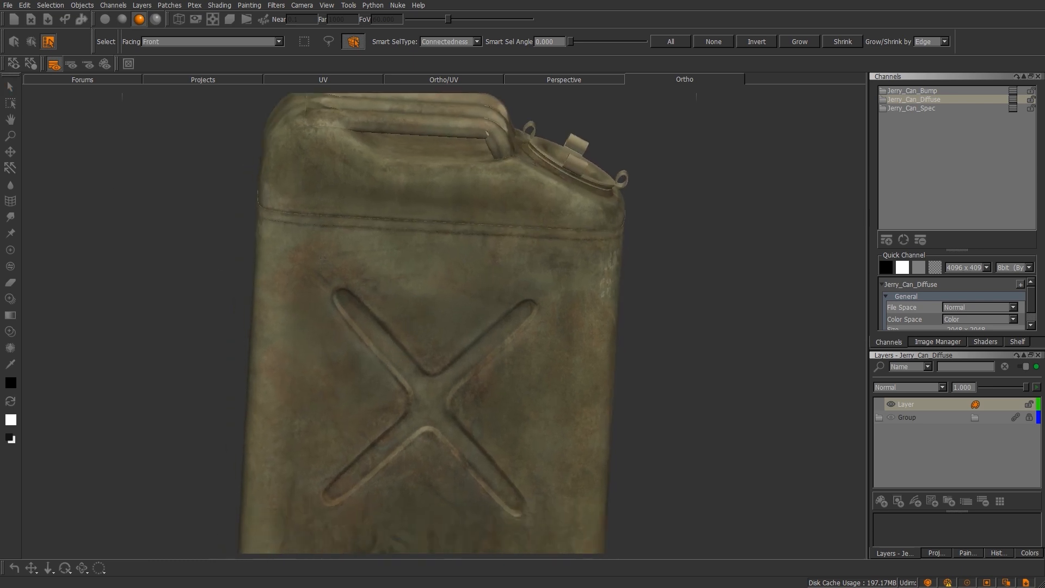
Step: Make a circular marquee selection on the can's front, just above the embossed X
click(10, 103)
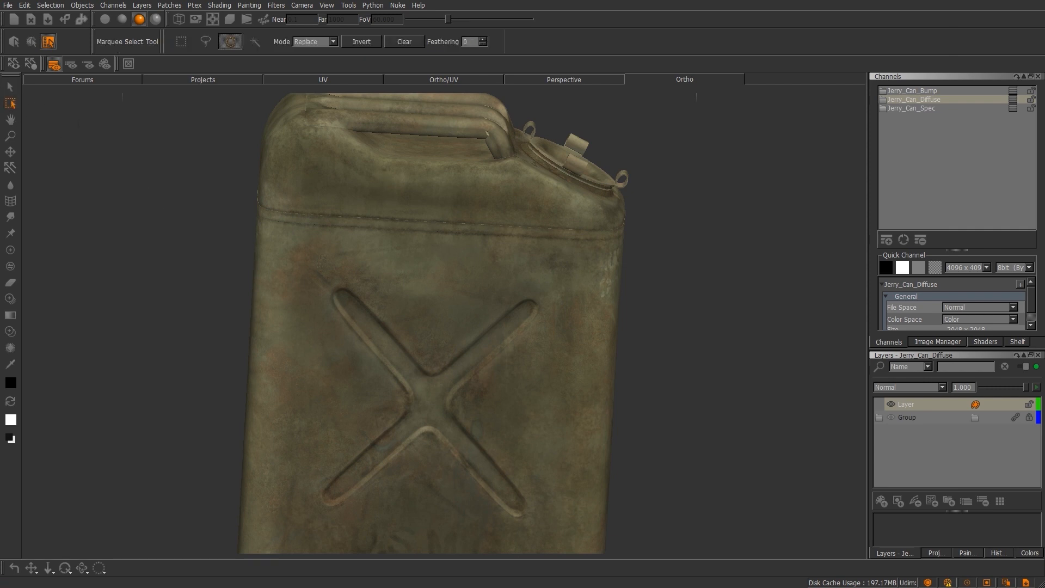
alt+drag(490, 269, 467, 343)
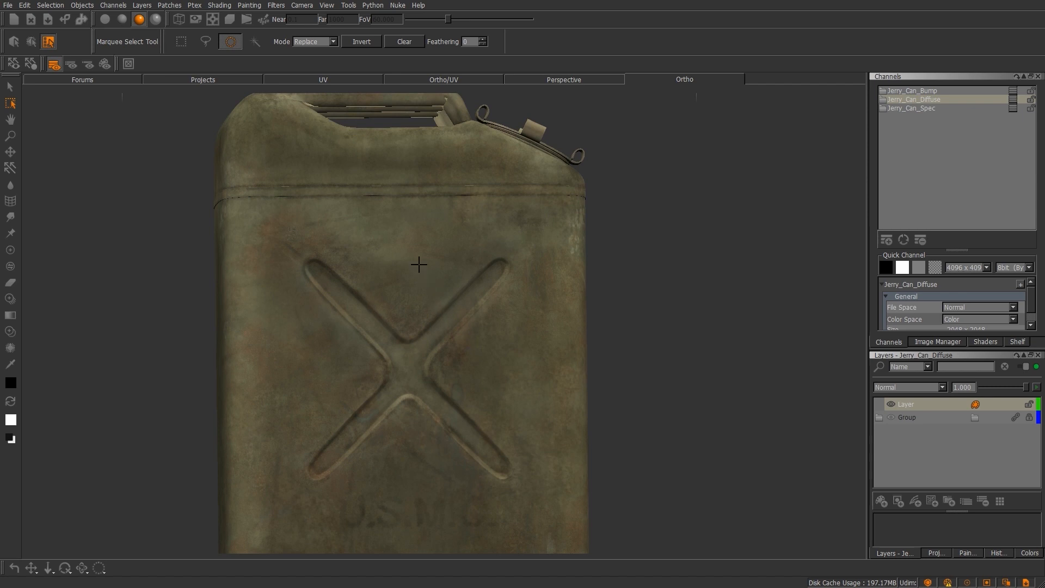
drag(434, 296, 450, 293)
Step: Set the foreground paint colour to a dark reddish brown
click(508, 328)
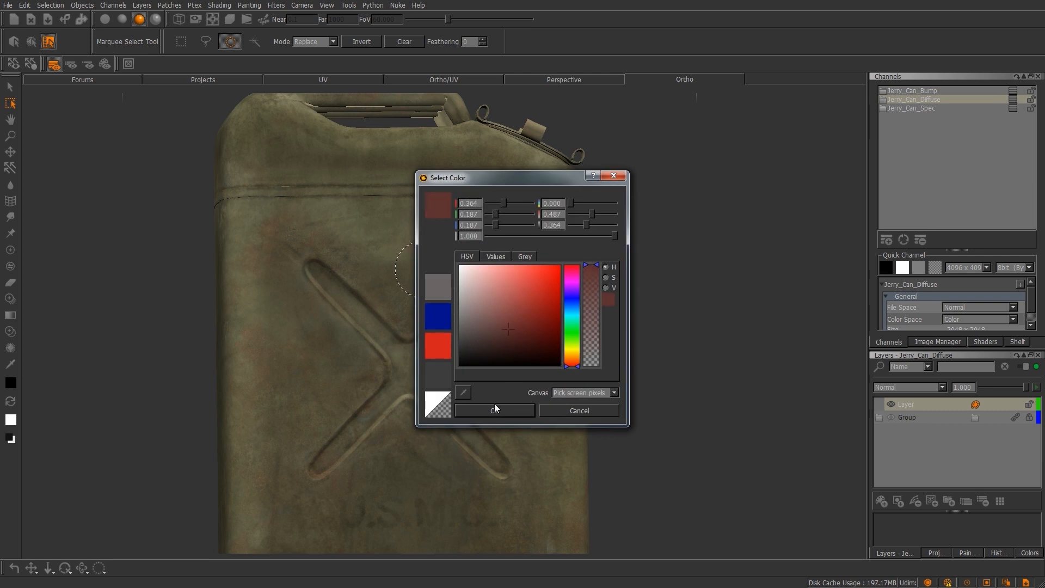
click(481, 408)
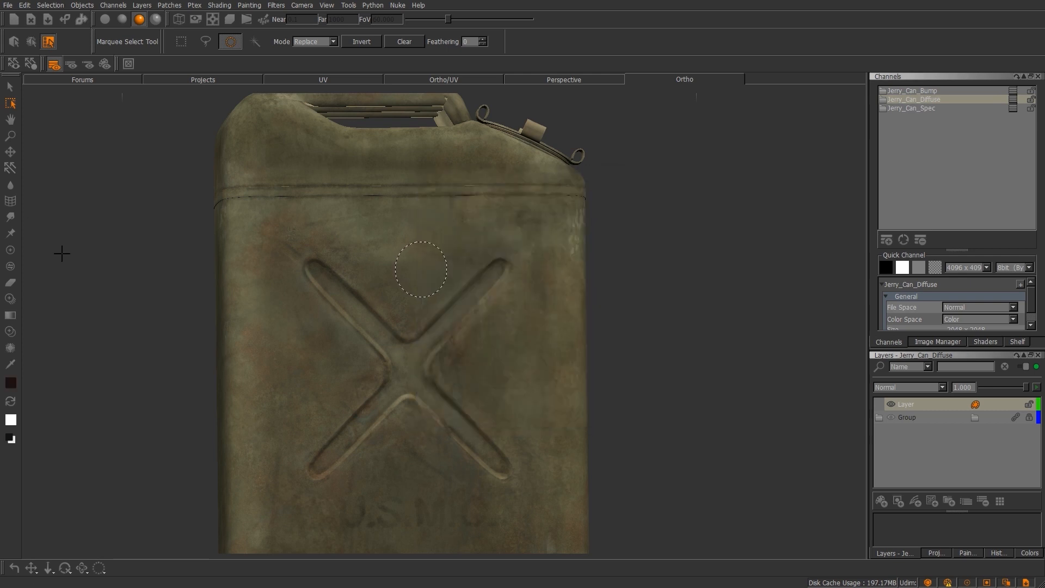
Step: Paint inside the circular selection with the foreground colour, and undo the paint and the selection
click(10, 249)
mouse_move(432, 280)
mouse_down()
mouse_move(422, 262)
mouse_move(398, 260)
mouse_move(419, 264)
mouse_move(439, 244)
mouse_move(416, 269)
mouse_up()
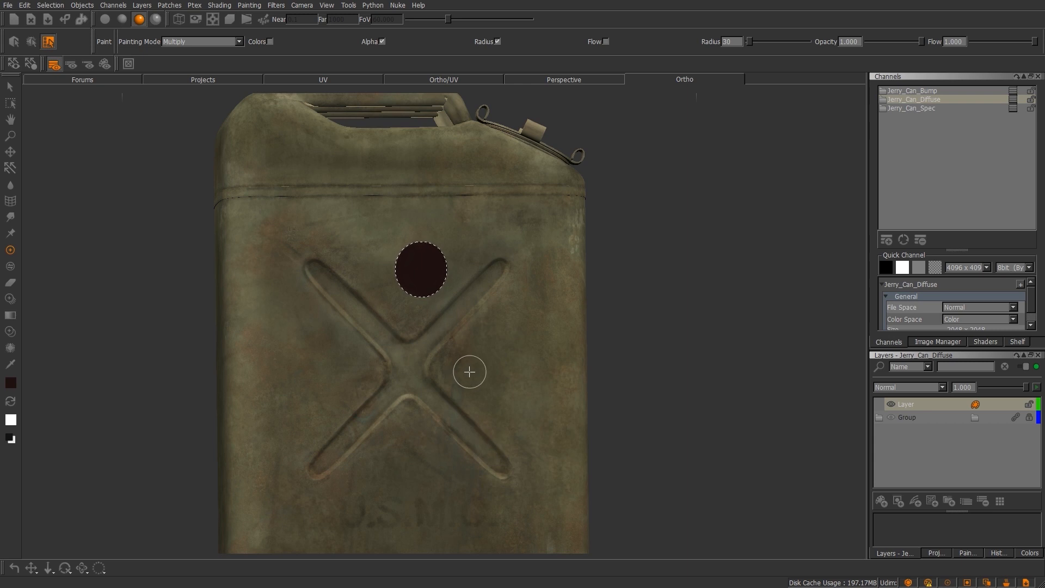
key(ctrl+z)
key(ctrl+z)
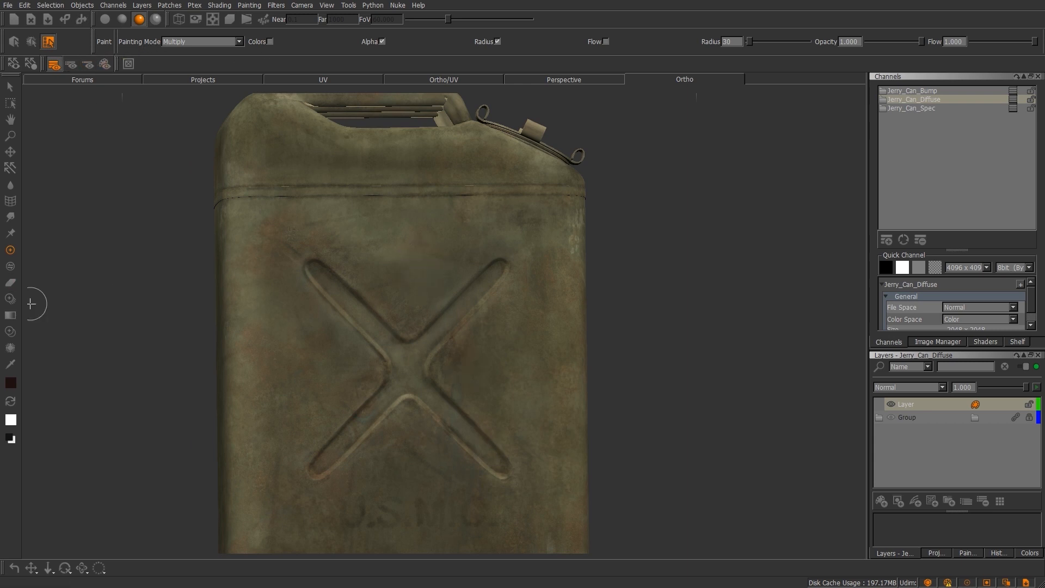
Step: Set the Paint tool's painting mode to Normal
click(222, 41)
click(186, 12)
alt+drag(477, 374, 376, 367)
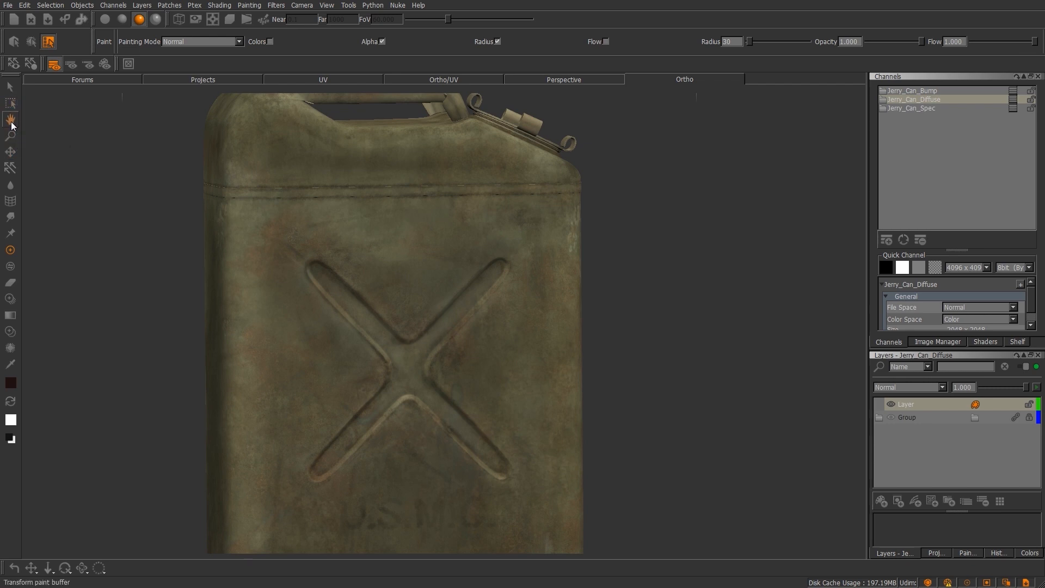
Step: Reposition the paint buffer over the front of the can with the Transform Paint tool
click(11, 120)
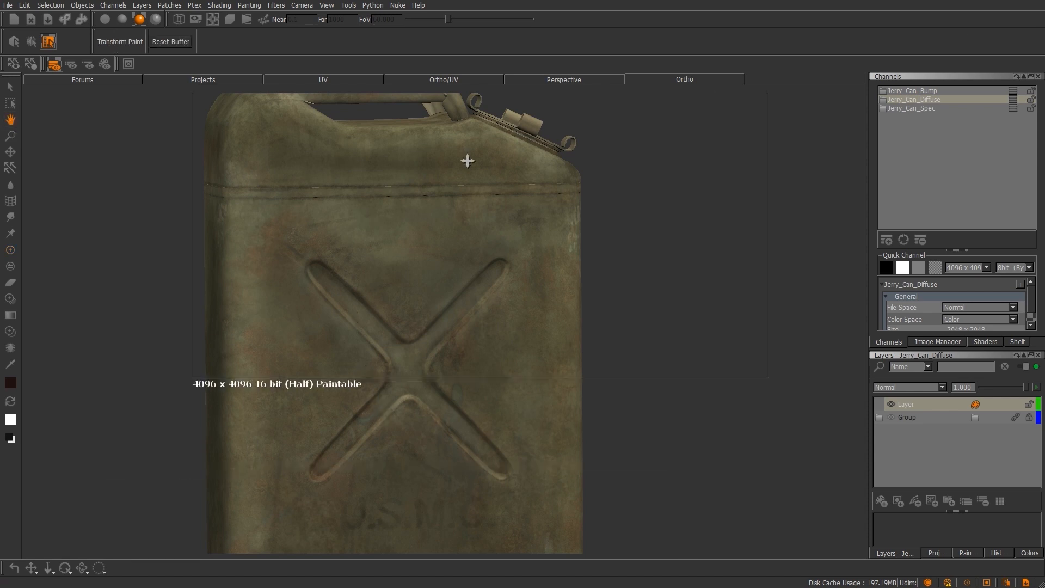
mouse_move(294, 349)
mouse_down()
mouse_move(539, 504)
mouse_move(370, 476)
mouse_move(450, 365)
mouse_move(403, 467)
mouse_move(371, 406)
mouse_move(359, 416)
mouse_up()
alt+right_drag(447, 427, 376, 436)
drag(443, 387, 467, 365)
alt+right_drag(434, 397, 434, 411)
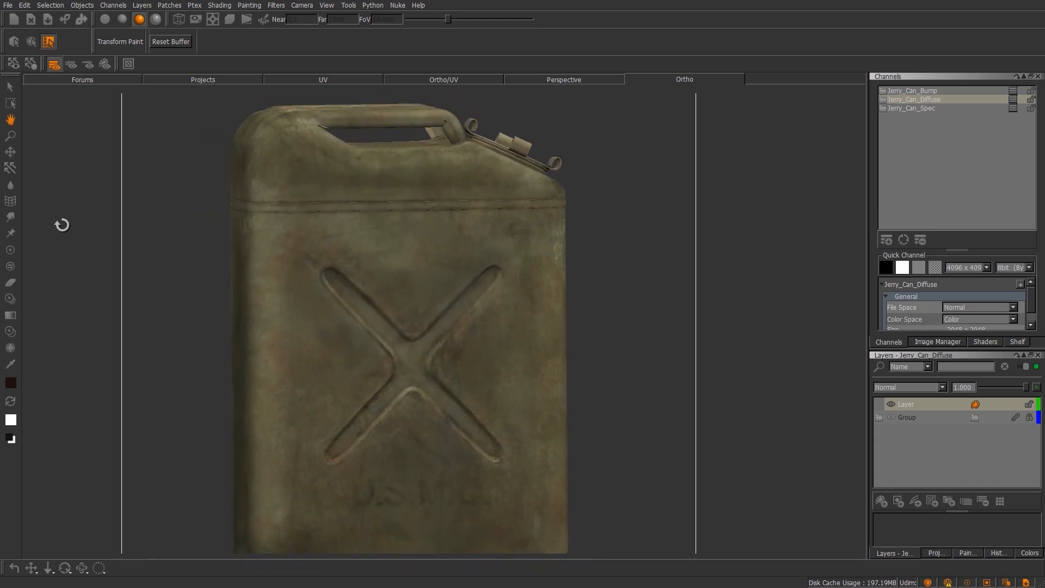
Step: Scale the paint buffer down slightly around the can with the zoom paint buffer tool
click(10, 135)
mouse_move(495, 401)
mouse_down()
mouse_move(320, 399)
mouse_move(296, 418)
mouse_move(357, 422)
mouse_move(327, 421)
mouse_up()
drag(459, 399, 356, 226)
Step: Move the jerry can object slightly up and to the right with the Pan Object tool
click(10, 151)
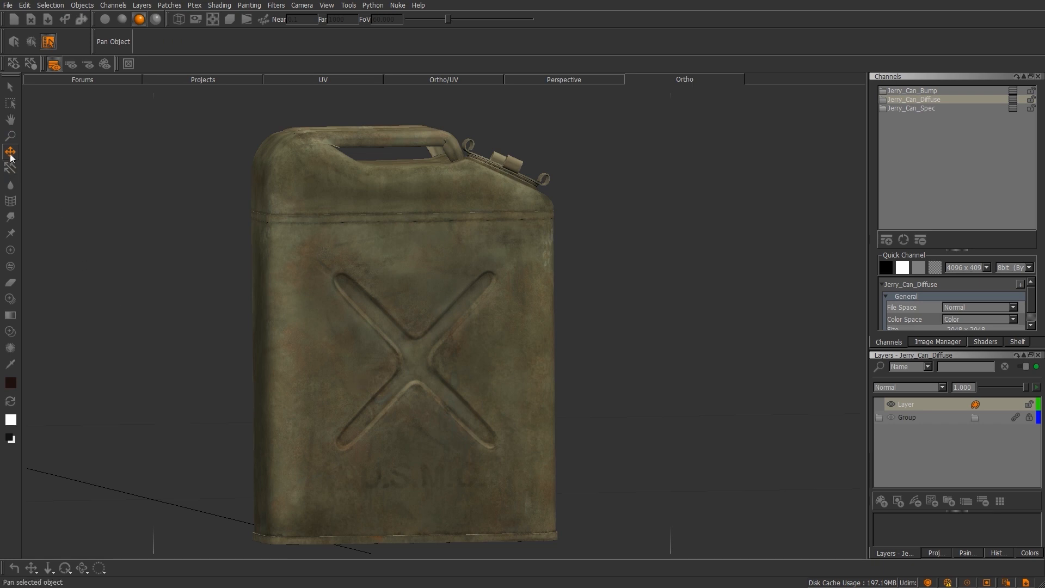
drag(400, 354, 612, 333)
drag(325, 308, 466, 369)
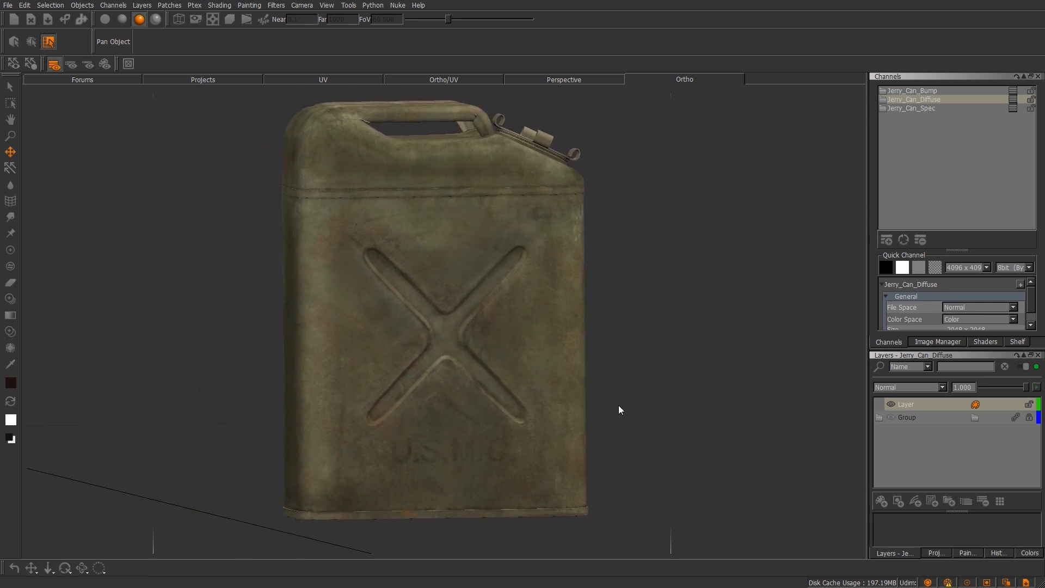
Step: Display the surface vectors across the can with the Vector Inspector, and switch to the Blur tool
click(10, 168)
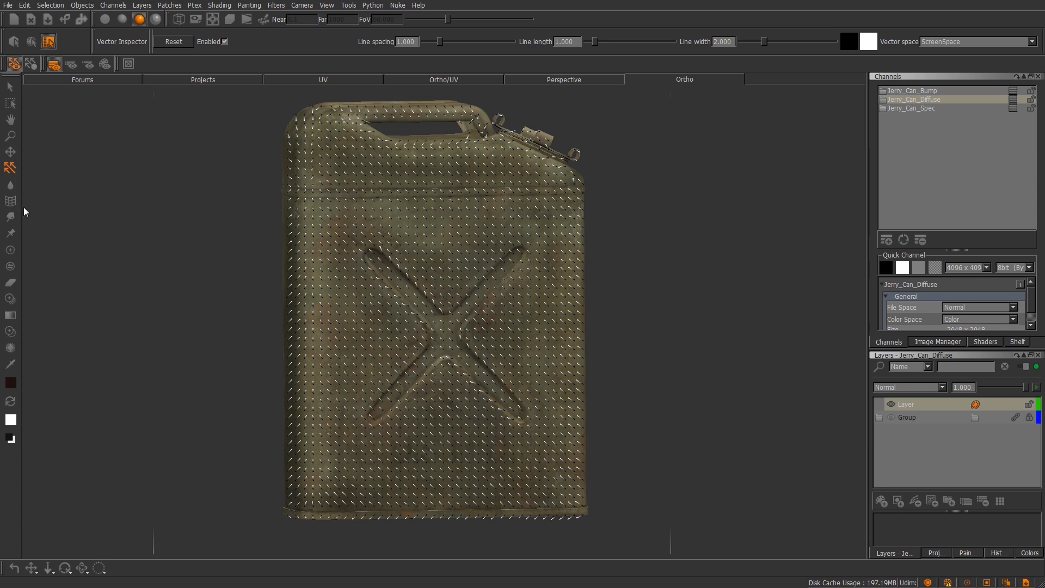
click(10, 186)
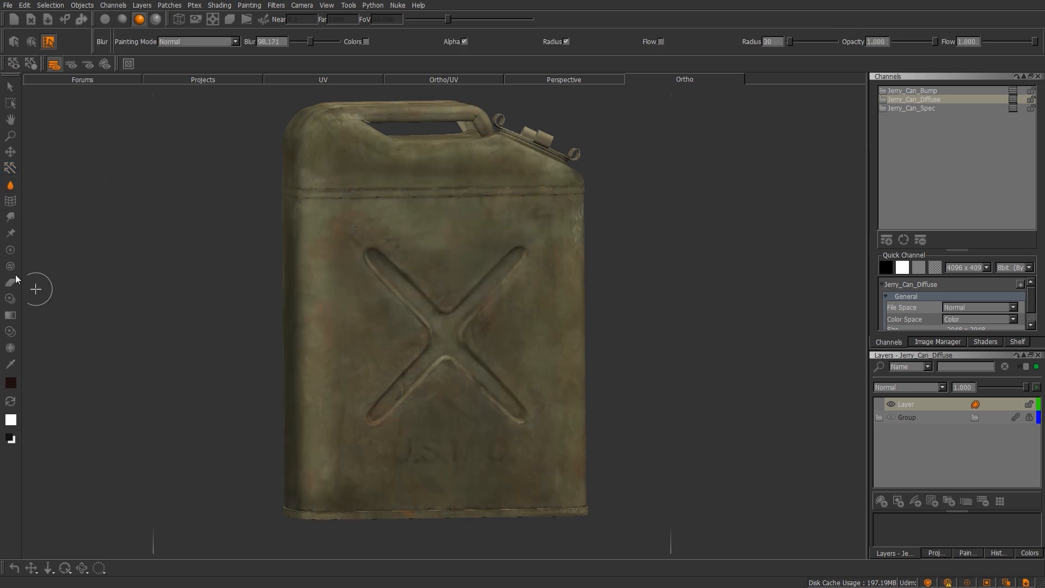
Step: Paint a test stroke on the can's front above the embossed X, and undo it
click(11, 249)
drag(416, 241, 473, 233)
key(ctrl+z)
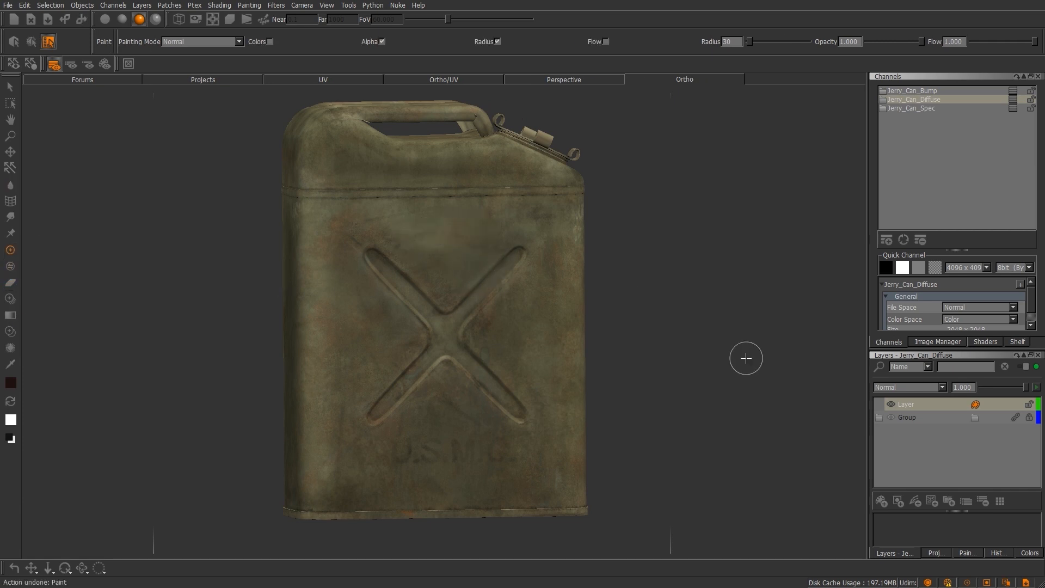
Step: Show the History View and widen the palette area beside the canvas
click(968, 553)
click(944, 552)
click(901, 553)
click(997, 553)
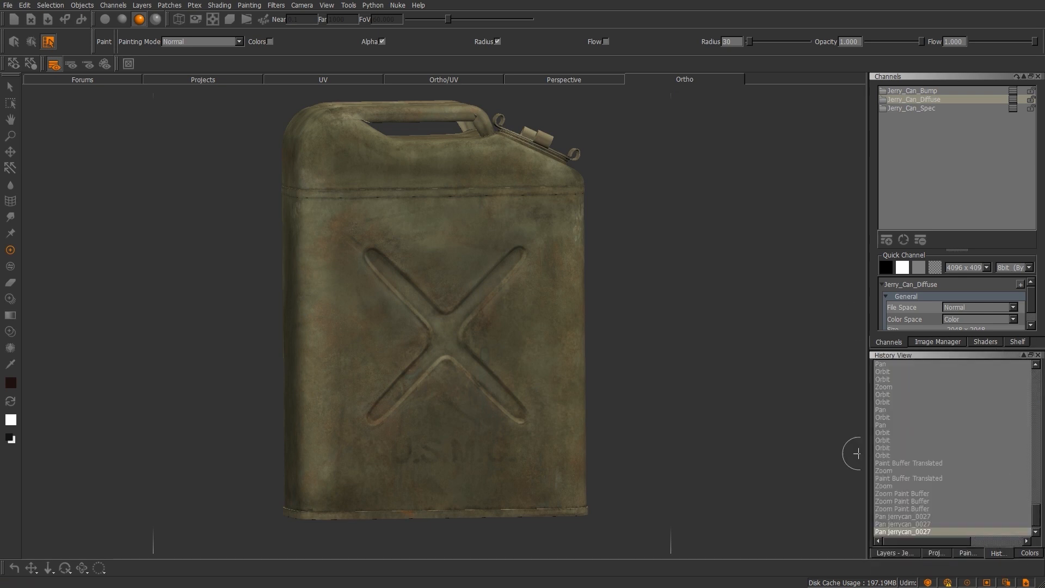
drag(870, 453, 786, 454)
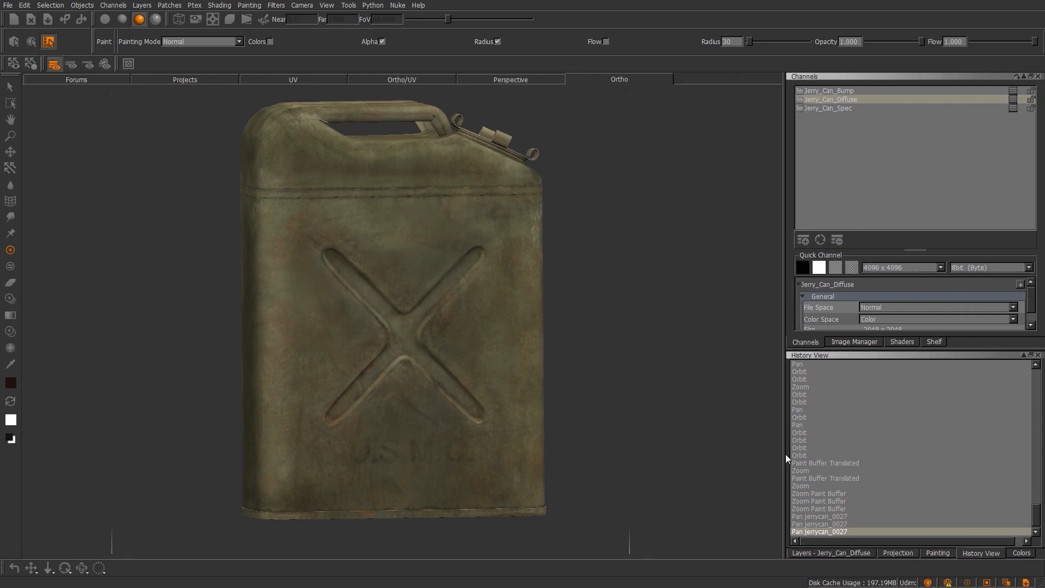
Step: Choose the Hard100 brush from the Basic Brushes on the Shelf
click(855, 342)
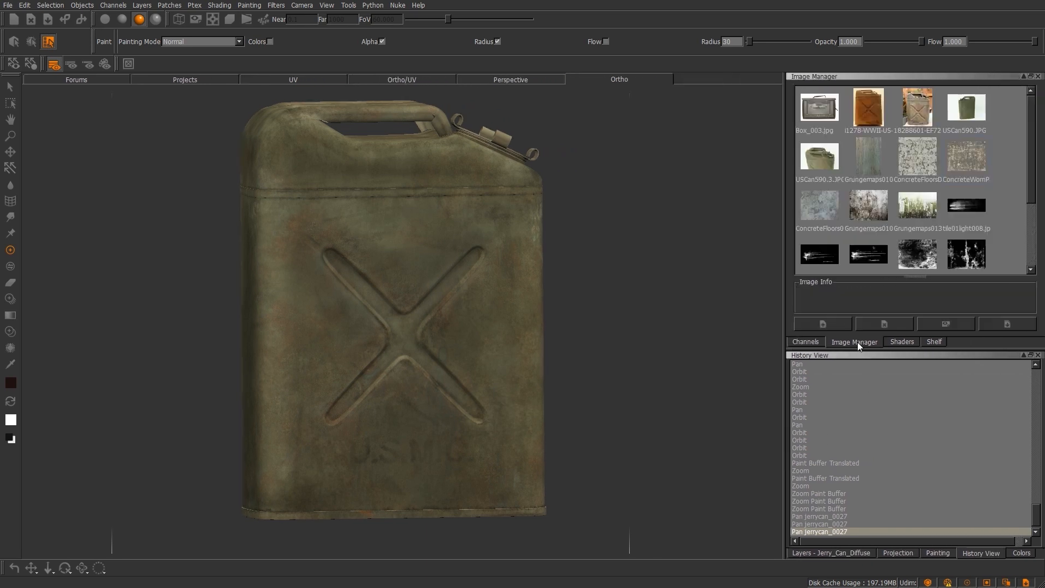
click(912, 343)
click(936, 342)
click(871, 144)
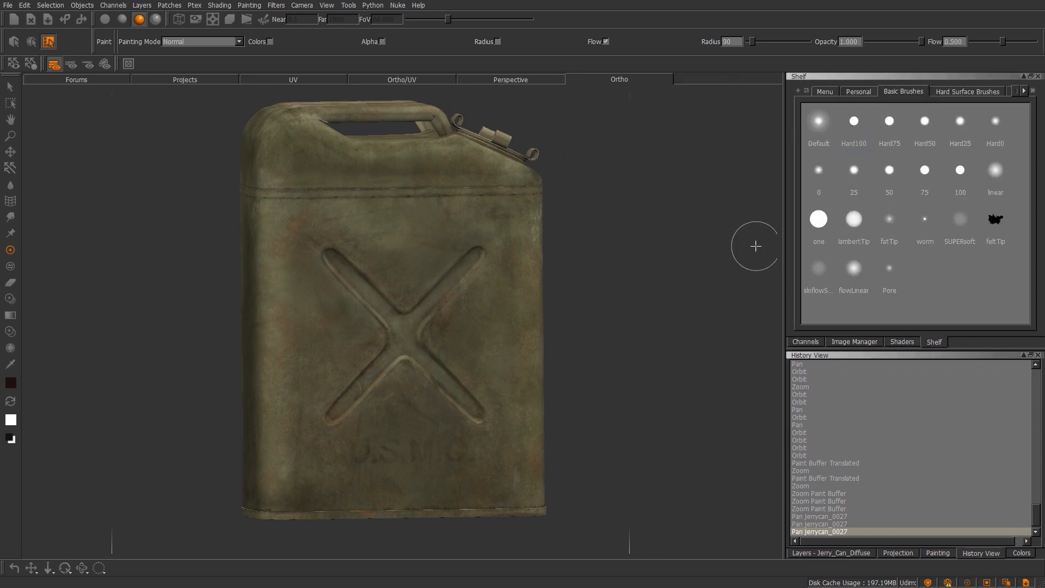
Step: Paint a dark V-shaped stroke on the can's front, above the embossed X
scroll(414, 234, up, 3)
alt+right_drag(422, 234, 471, 339)
alt+middle_drag(471, 338, 507, 463)
alt+drag(506, 463, 502, 461)
mouse_move(403, 284)
mouse_down()
mouse_move(419, 300)
mouse_move(463, 299)
mouse_move(500, 278)
mouse_up()
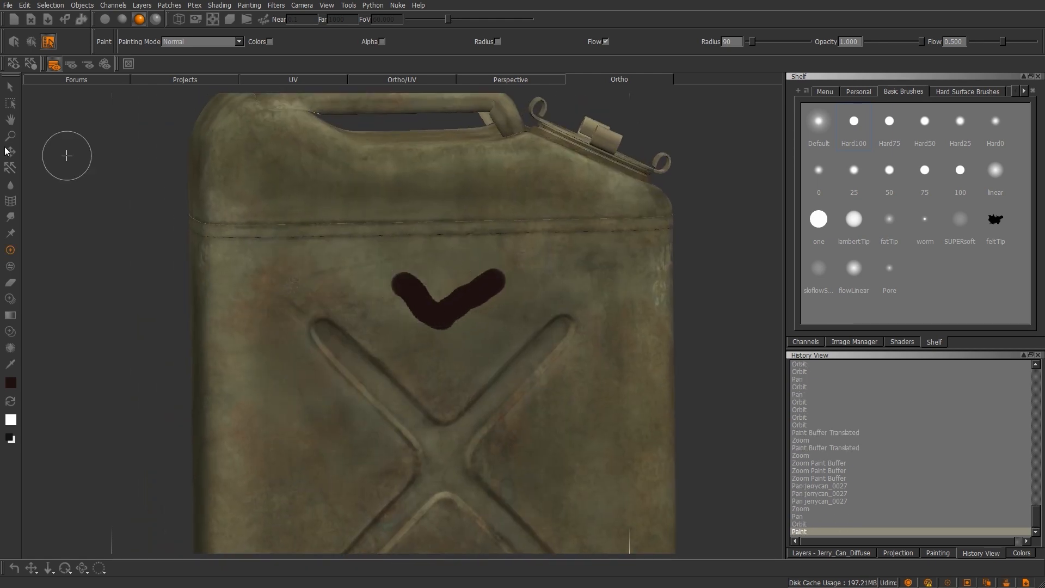
Step: Soften the V-shaped stroke's upper edge with the Blur tool, setting the blur to 122.463 for the final pass
click(10, 187)
mouse_move(485, 273)
mouse_down()
mouse_move(438, 303)
mouse_move(486, 273)
mouse_move(446, 298)
mouse_up()
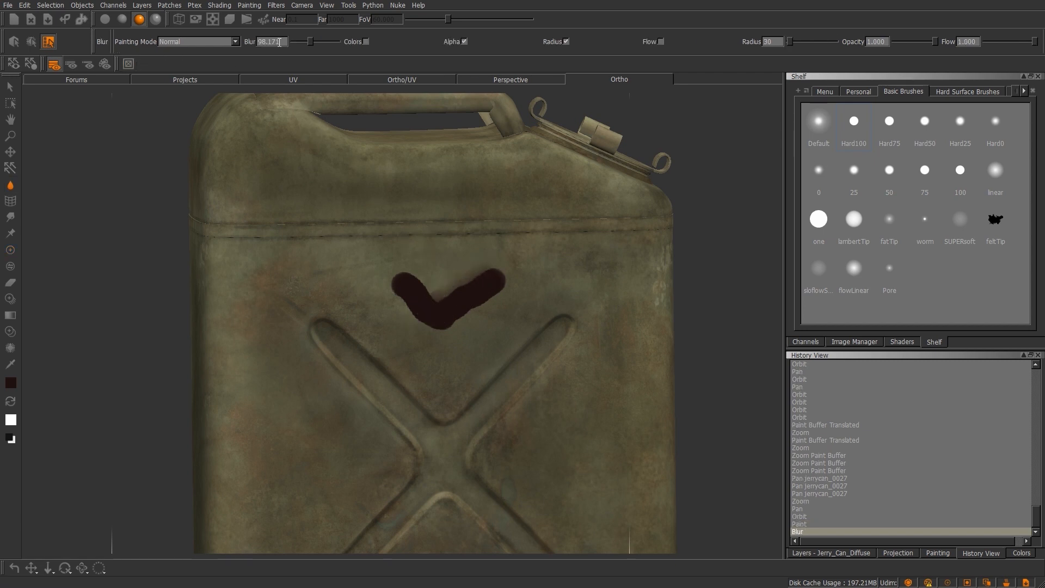
drag(310, 42, 299, 42)
click(315, 43)
mouse_move(493, 274)
mouse_down()
mouse_move(430, 299)
mouse_move(416, 273)
mouse_up()
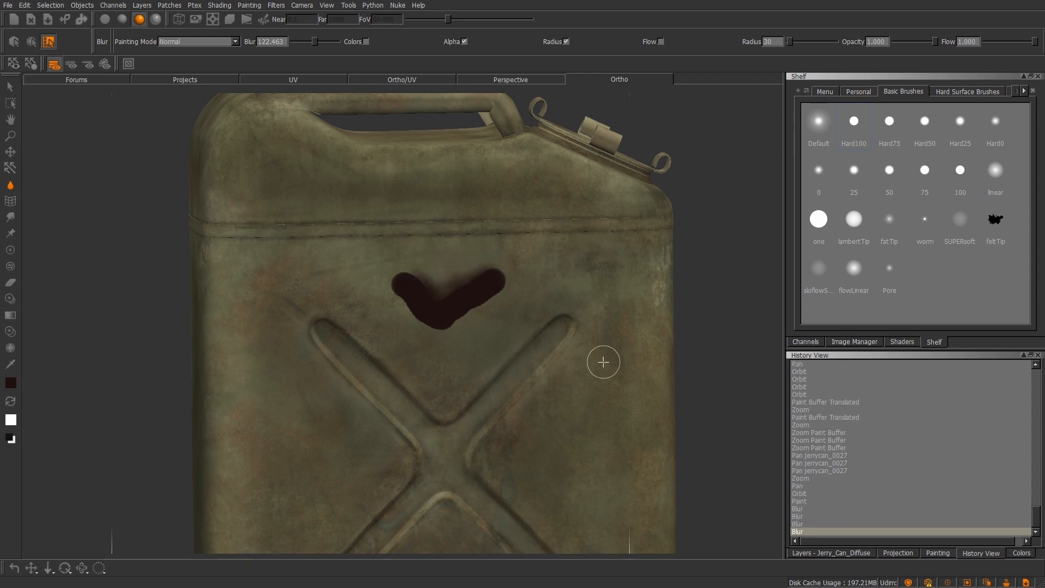
Step: Narrow the palette area again, and undo the blur strokes and the V-shaped paint stroke
drag(791, 269, 933, 259)
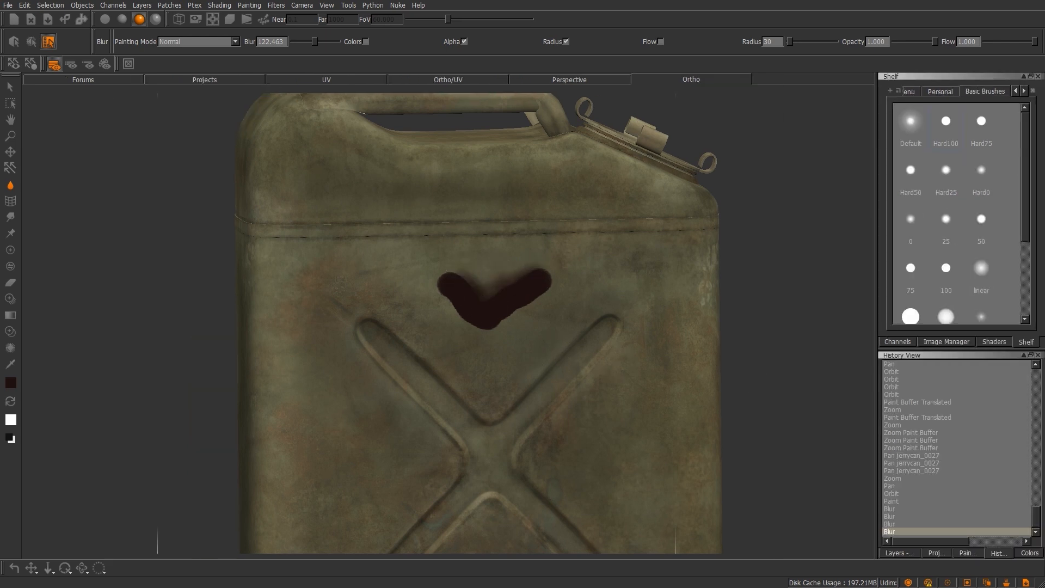
key(ctrl+z)
key(ctrl+z)
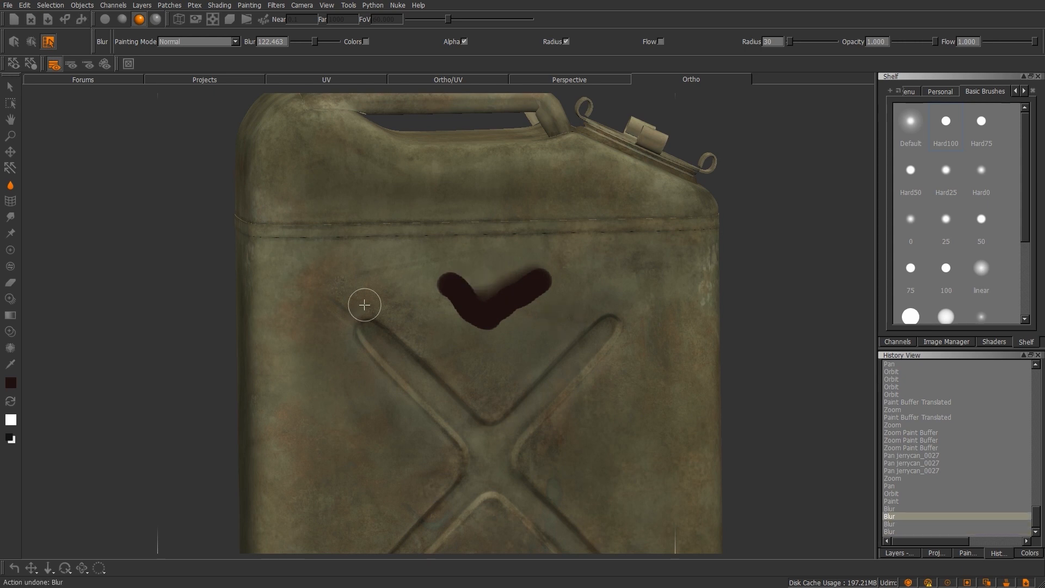
click(10, 250)
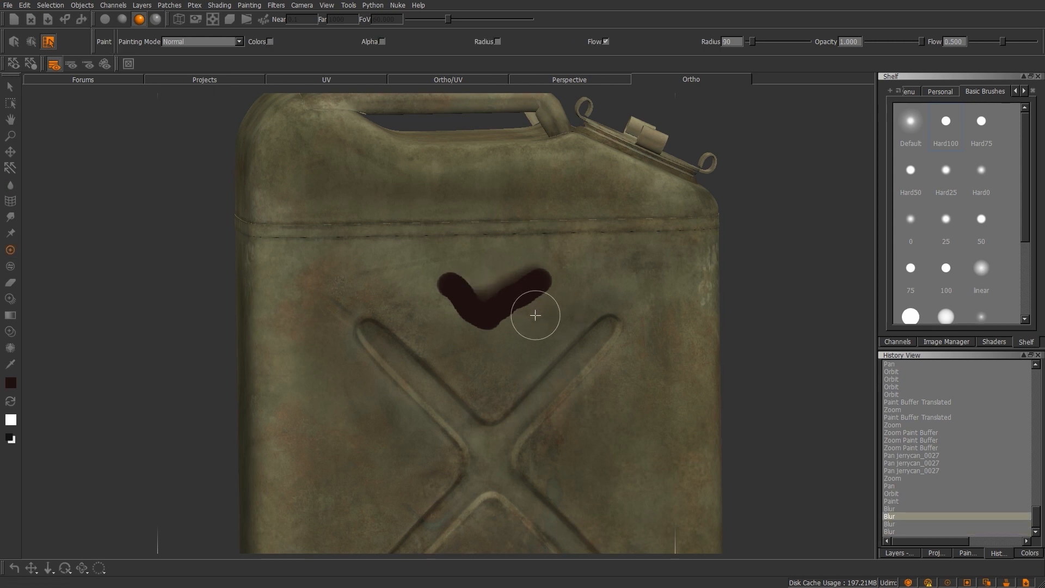
key(ctrl+z)
key(ctrl+z)
key(ctrl+z)
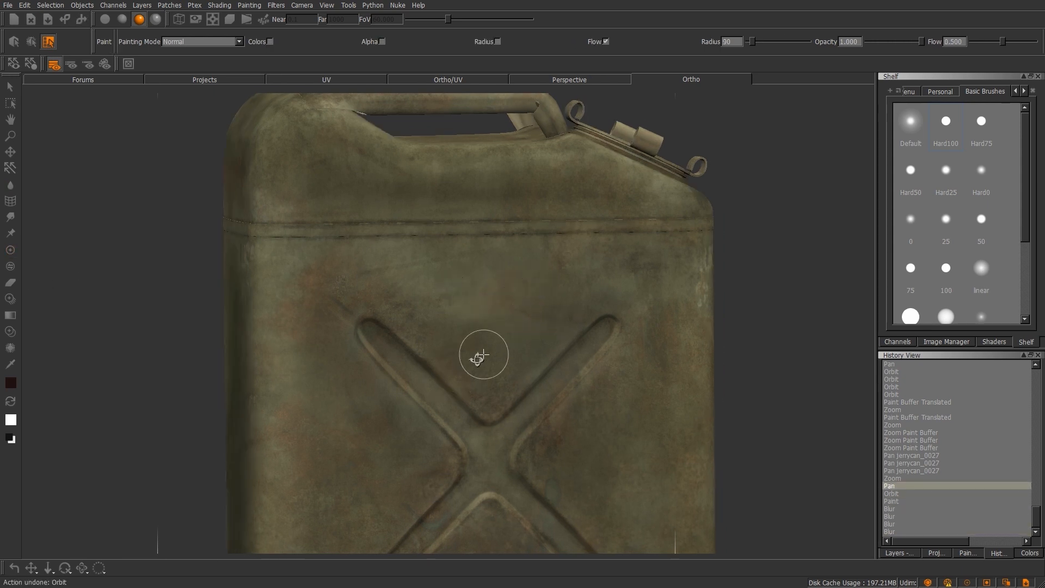
Step: Paint a solid, irregular dark blob on the can's front between the seam and the embossed X
middle_drag(462, 367, 457, 365)
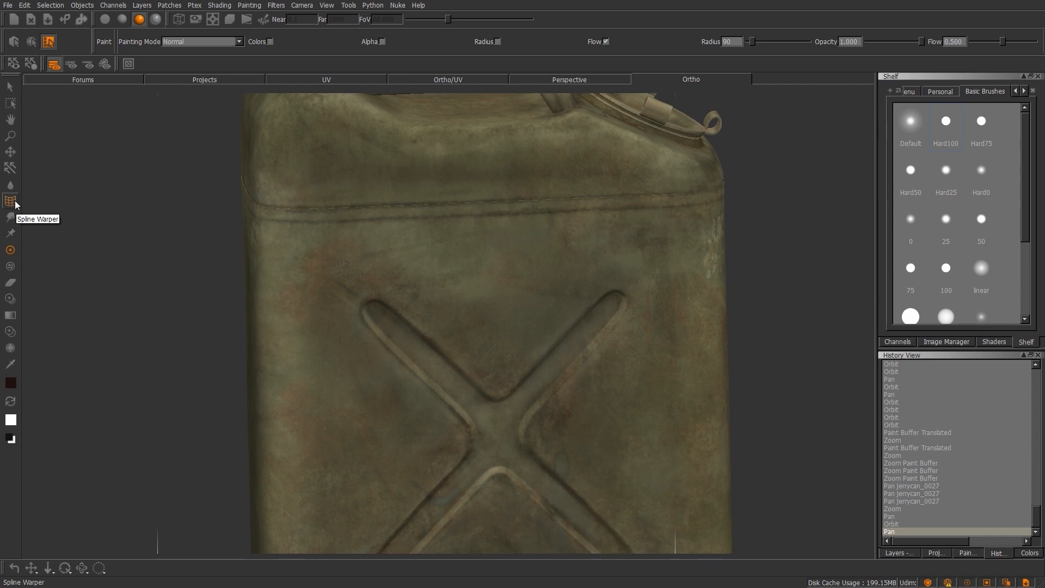
alt+drag(332, 403, 362, 397)
alt+middle_drag(362, 397, 337, 382)
alt+drag(338, 382, 403, 382)
alt+right_drag(403, 382, 410, 384)
alt+drag(410, 384, 398, 387)
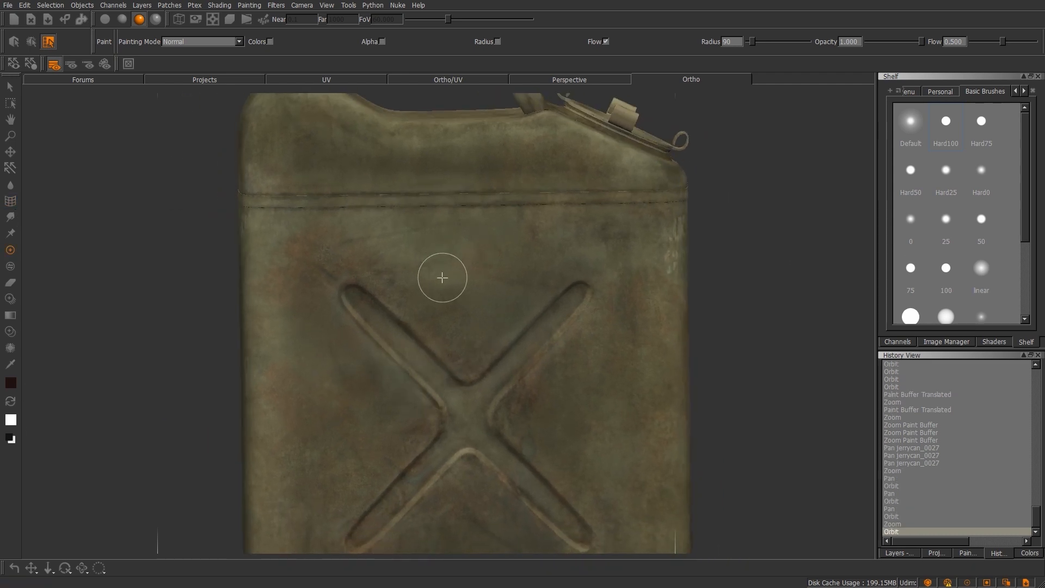
mouse_move(463, 261)
mouse_down()
mouse_move(445, 245)
mouse_move(460, 309)
mouse_move(463, 282)
mouse_up()
mouse_move(440, 299)
mouse_down()
mouse_move(436, 273)
mouse_move(504, 281)
mouse_up()
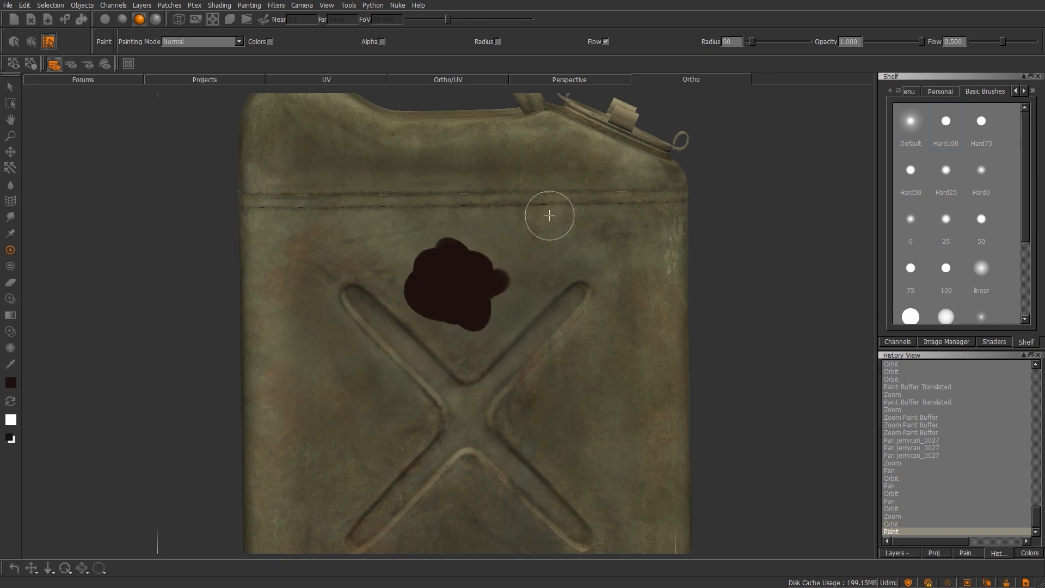
Step: Lay a warp grid over the dark blob and pull its upper control points inward and down
click(10, 201)
mouse_move(343, 200)
mouse_down()
mouse_move(613, 408)
mouse_move(570, 394)
mouse_up()
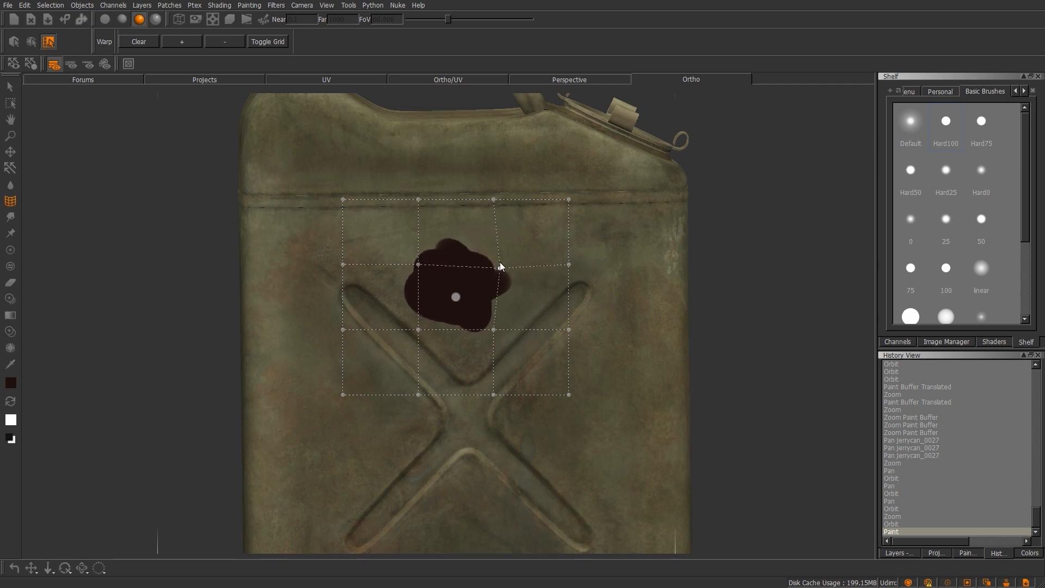
drag(498, 268, 416, 294)
drag(418, 202, 428, 237)
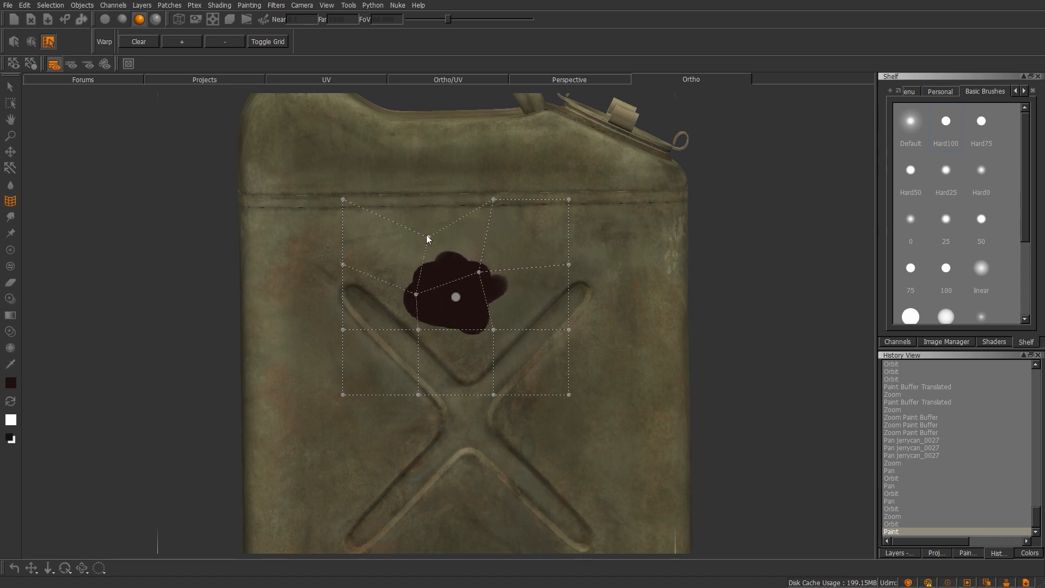
drag(493, 201, 489, 236)
drag(569, 199, 543, 232)
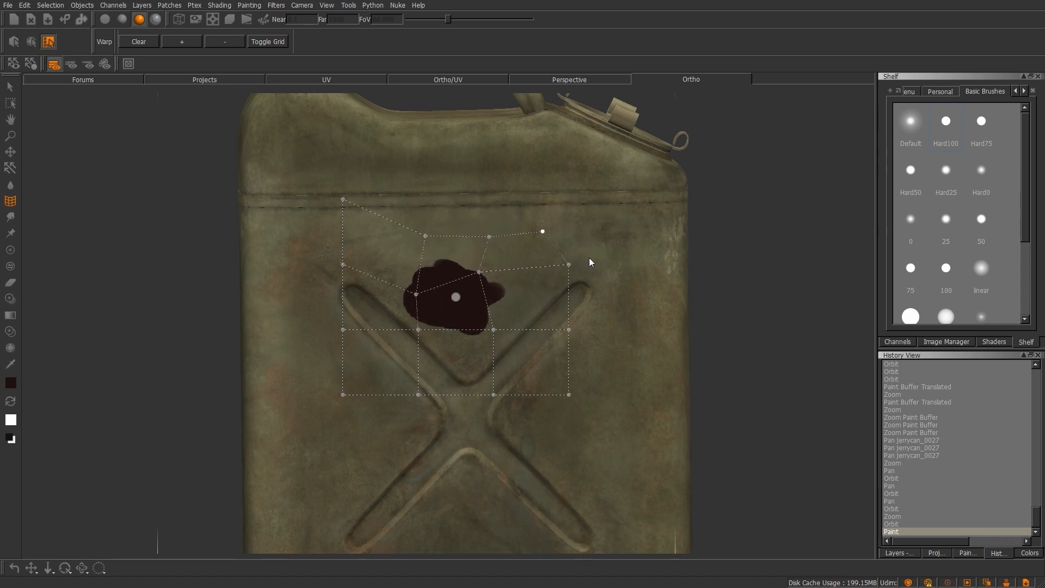
Step: Reshape the blob further by shifting the warp grid's outer right points, lower middle points and inner points
drag(570, 266, 544, 263)
drag(569, 330, 579, 313)
drag(569, 394, 601, 367)
drag(501, 395, 512, 388)
drag(493, 329, 505, 330)
drag(414, 294, 423, 278)
drag(419, 331, 415, 316)
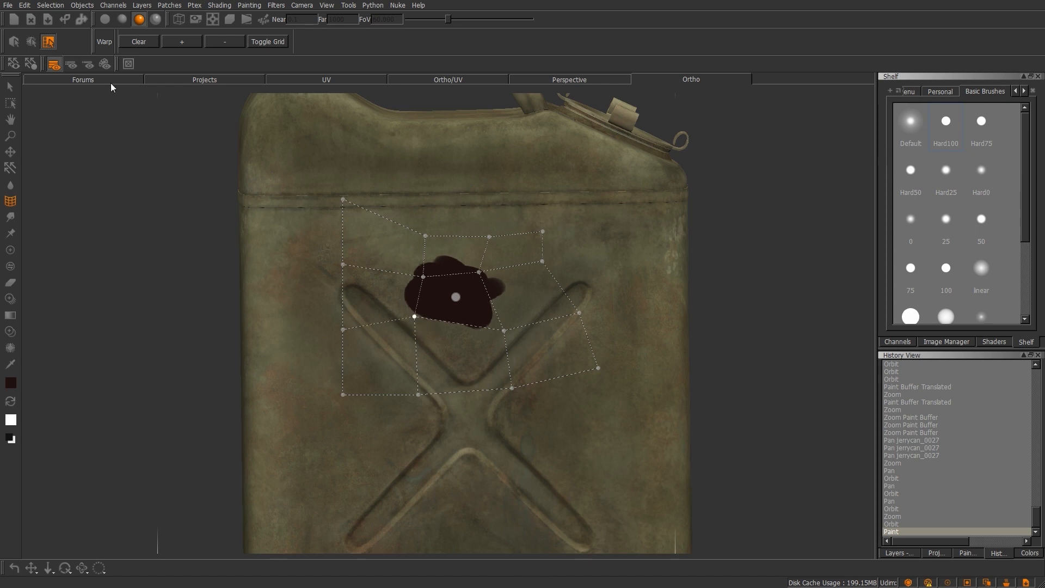
Step: Stretch the blob's edges outward with the Slerp tool in Pull mode, drawing out a pointed tip on its right side
click(10, 216)
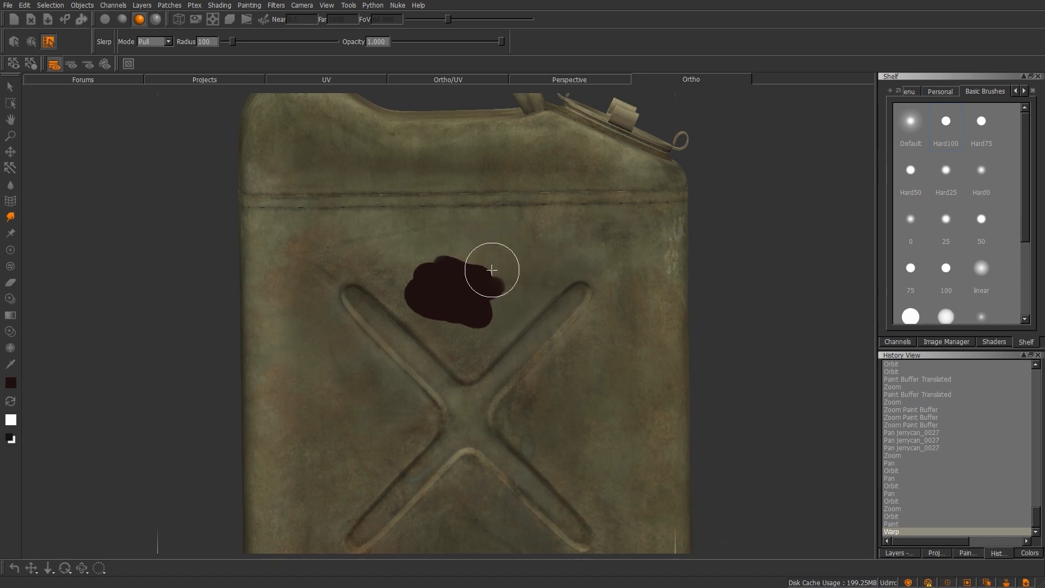
mouse_move(478, 285)
mouse_down()
mouse_move(567, 266)
mouse_move(455, 314)
mouse_move(416, 294)
mouse_move(446, 240)
mouse_move(488, 294)
mouse_move(518, 294)
mouse_move(467, 313)
mouse_move(462, 294)
mouse_up()
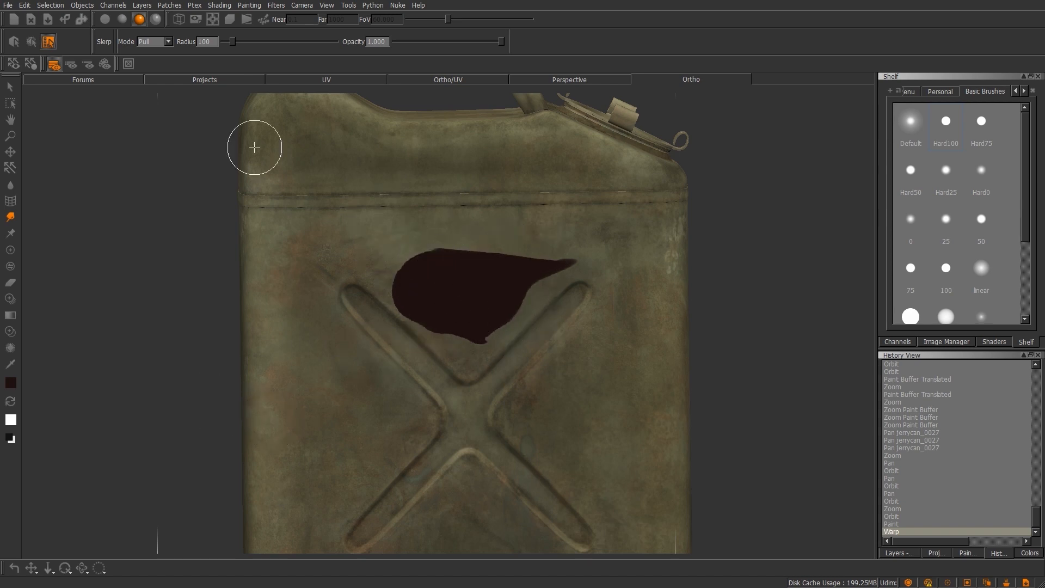
Step: Place Pinup pins around the blob and pull its upper and left edges up and outward
click(11, 233)
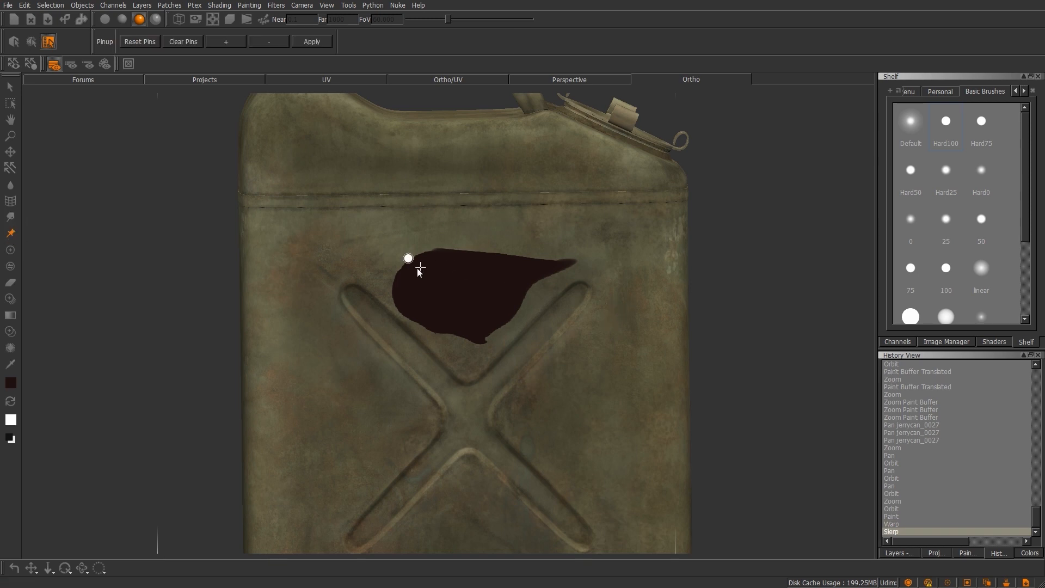
click(459, 286)
drag(458, 288, 465, 290)
click(489, 344)
drag(535, 252, 528, 212)
drag(464, 232, 441, 210)
drag(393, 247, 381, 225)
drag(375, 292, 331, 250)
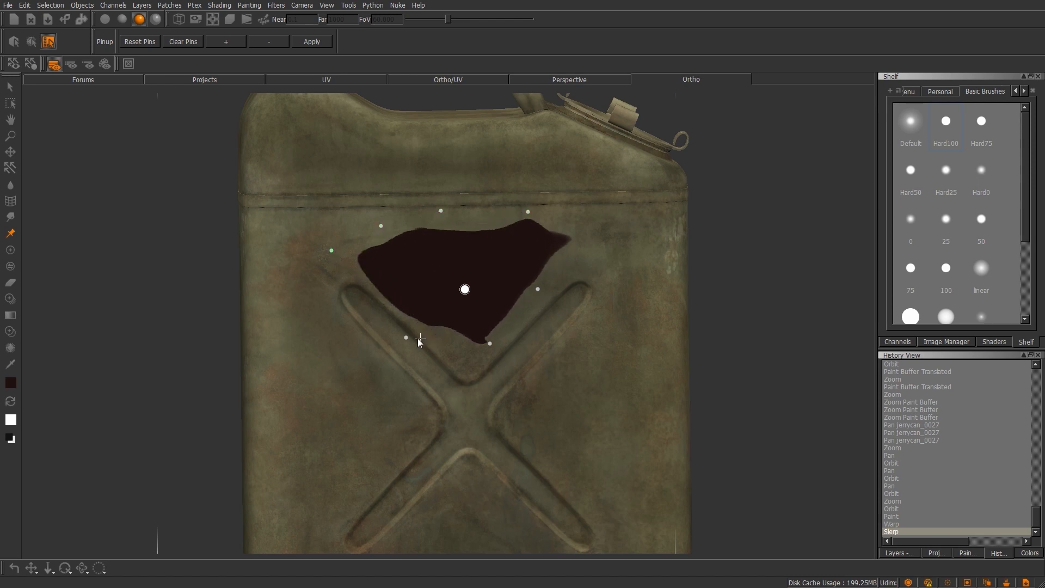
Step: Move the lower pins to form a downward point and add a pin to round off the blob's right edge
drag(406, 338, 393, 346)
drag(489, 345, 472, 372)
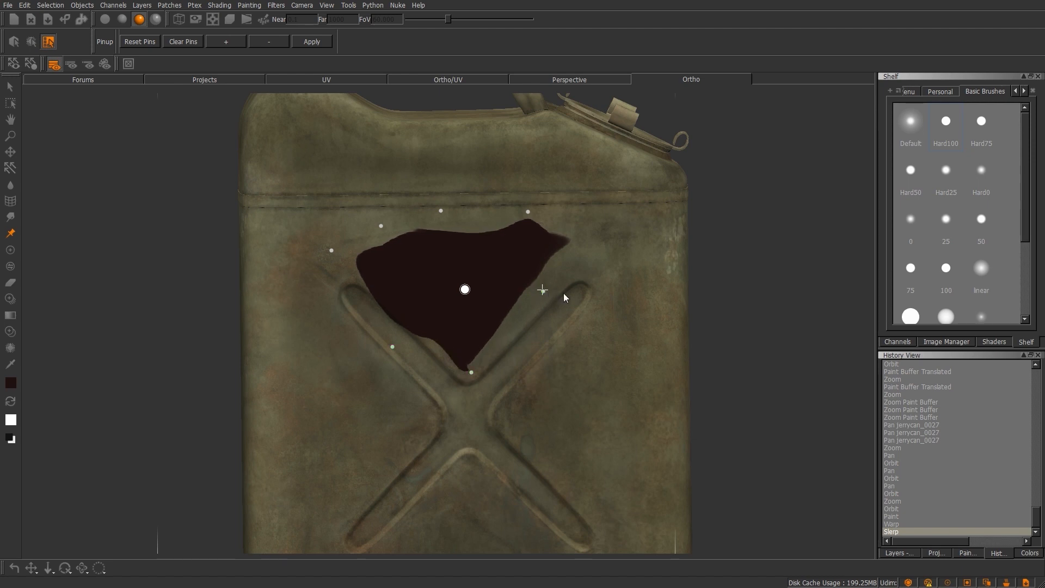
drag(543, 290, 567, 294)
drag(392, 346, 410, 326)
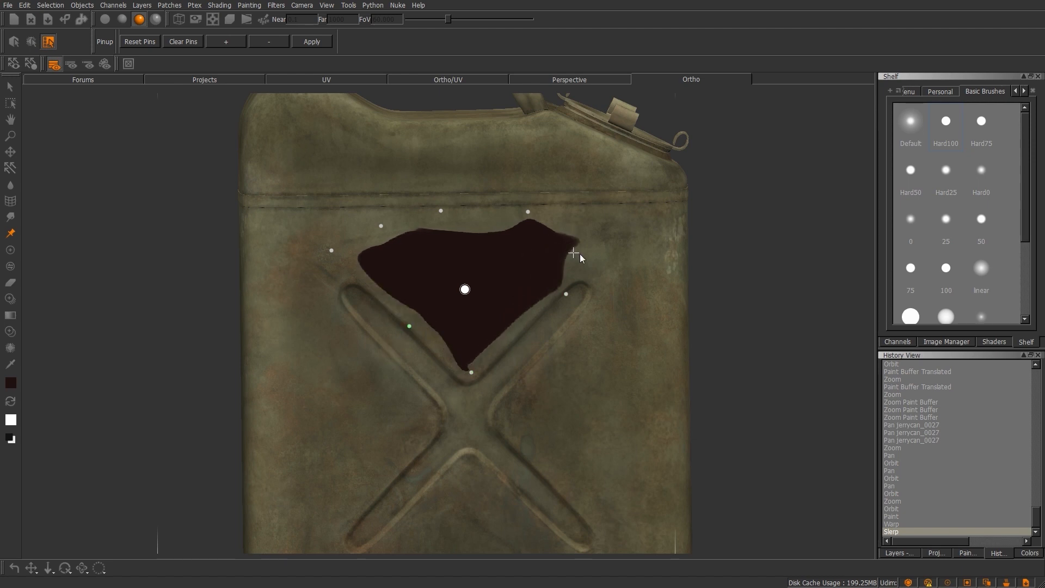
click(585, 237)
drag(587, 238, 562, 248)
drag(528, 212, 511, 217)
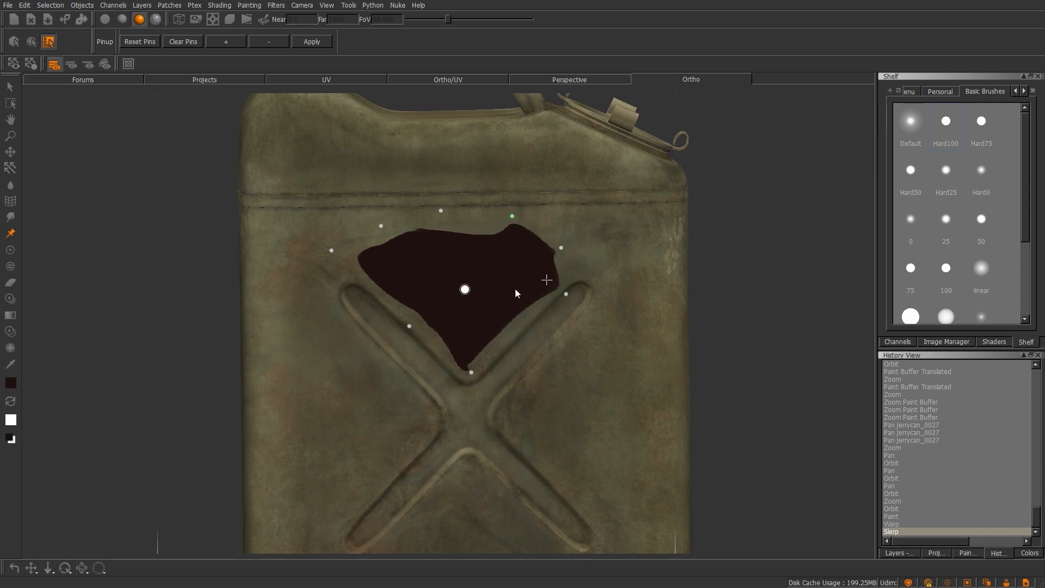
Step: Bake the reshaped blob onto the can and switch back to the Paint tool
key(b)
alt+right_drag(517, 290, 561, 306)
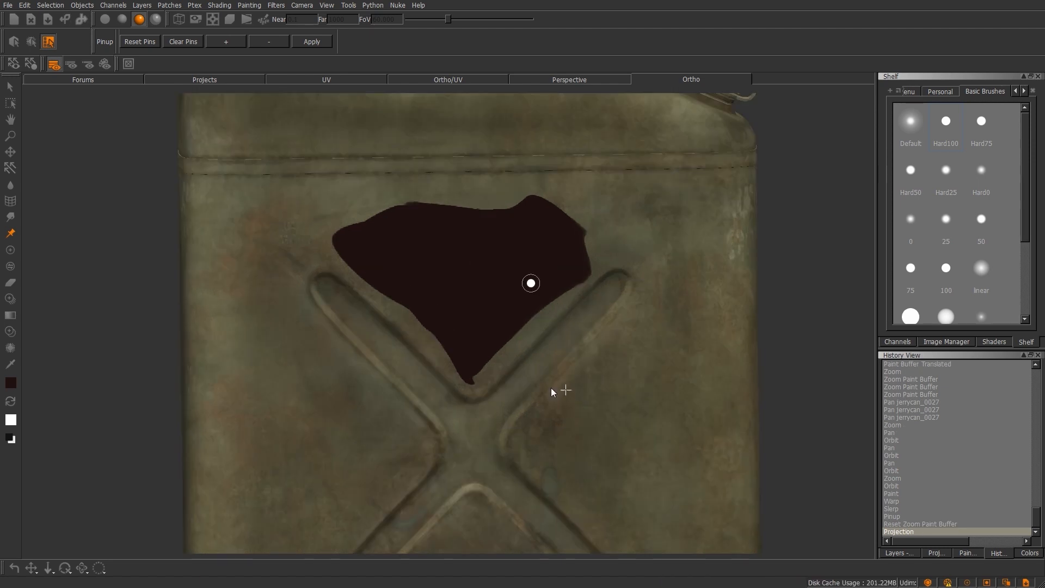
click(10, 250)
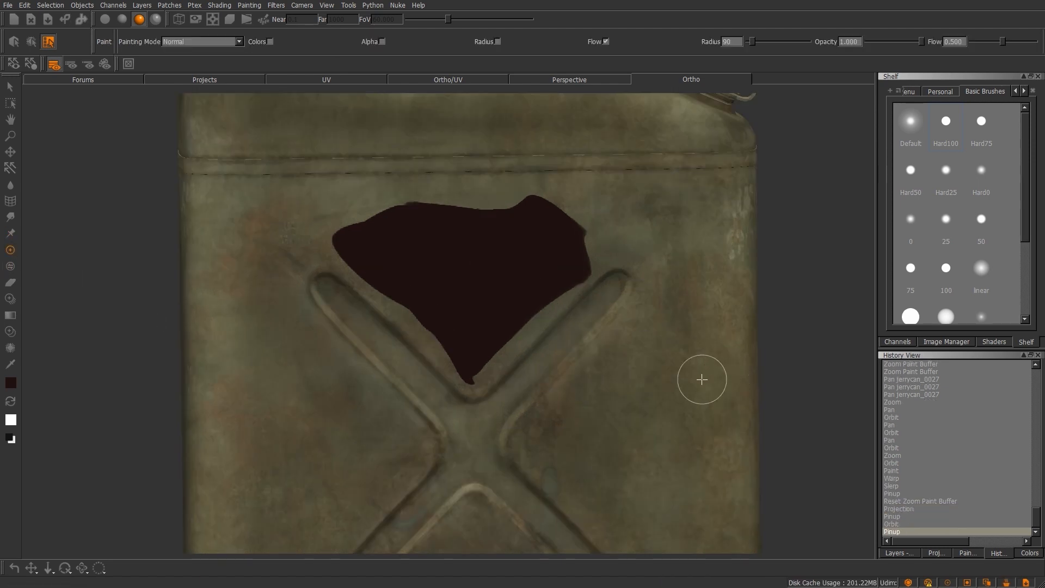
scroll(514, 378, down, 2)
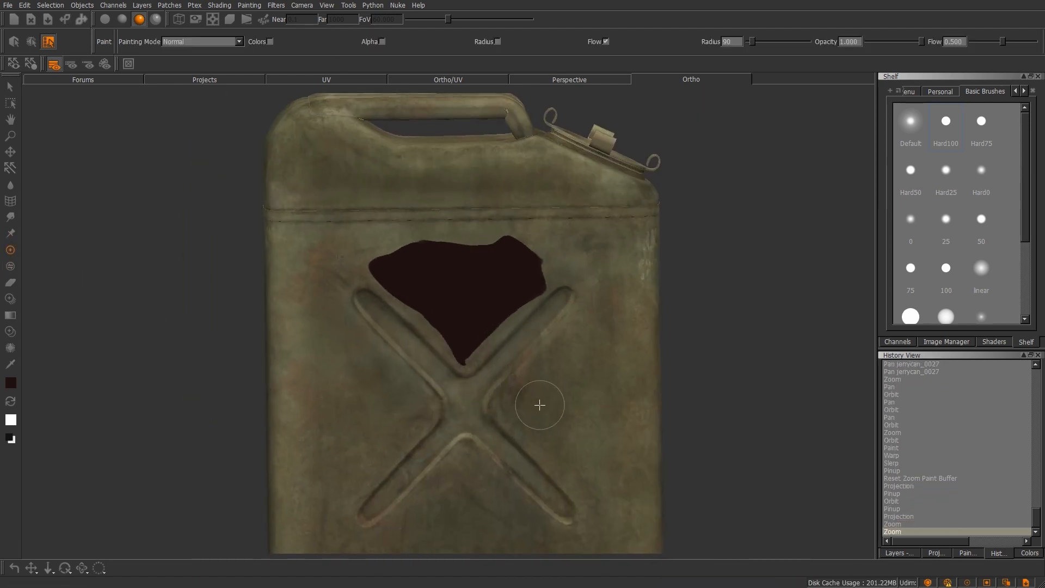
alt+drag(527, 390, 509, 375)
Step: Undo the projection, the pin, slerp and warp deformations, and the painted blob on the can's front
key(ctrl+z)
key(ctrl+z)
key(ctrl+z)
key(ctrl+z)
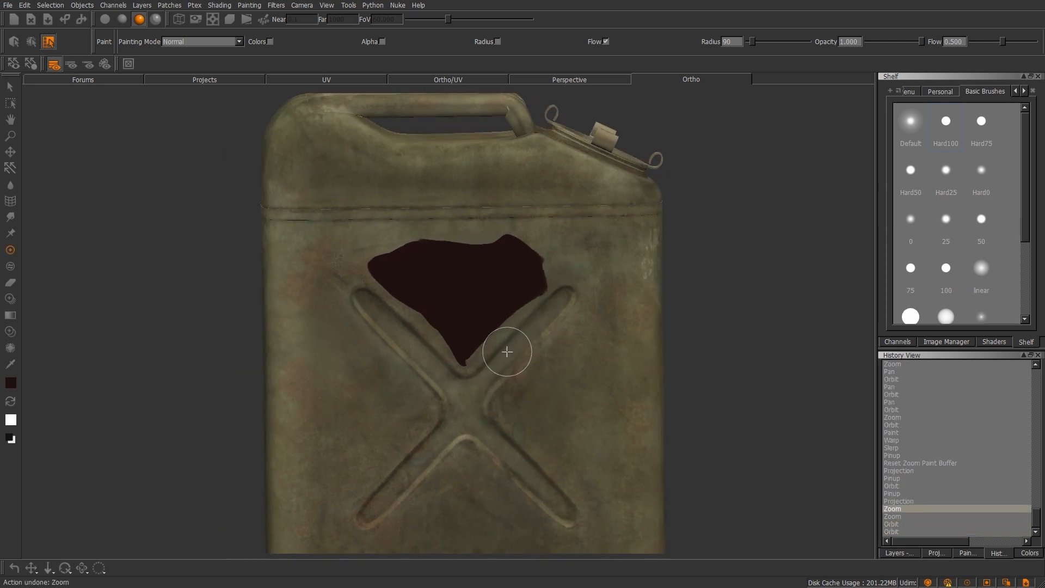
key(ctrl+z)
key(ctrl+z)
key(ctrl+z)
key(ctrl+z)
key(ctrl+z)
key(ctrl+z)
key(ctrl+z)
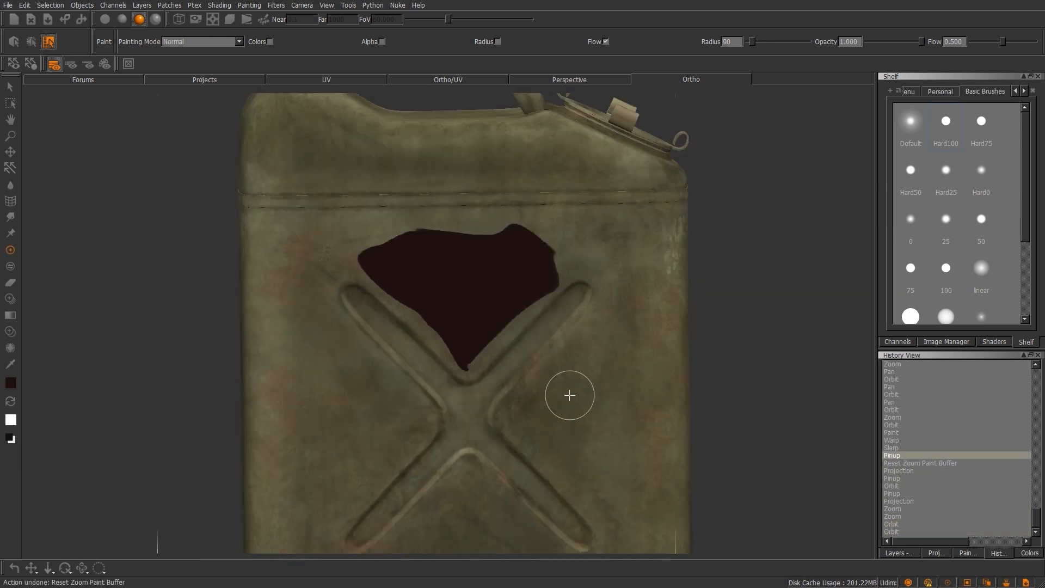
key(ctrl+z)
key(ctrl+z)
key(ctrl+z)
alt+drag(535, 406, 518, 391)
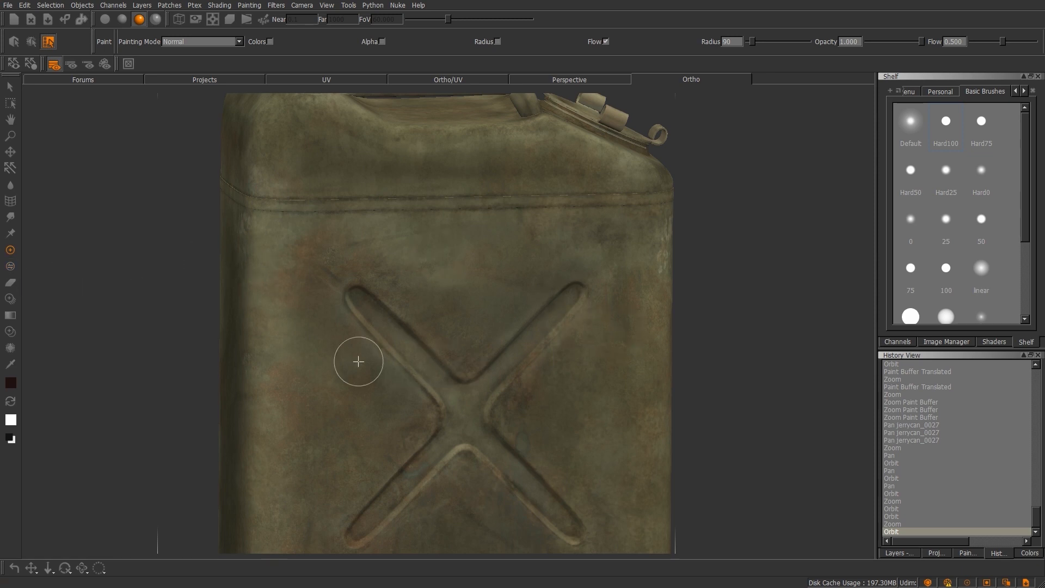
alt+drag(414, 373, 400, 376)
alt+right_drag(448, 324, 479, 353)
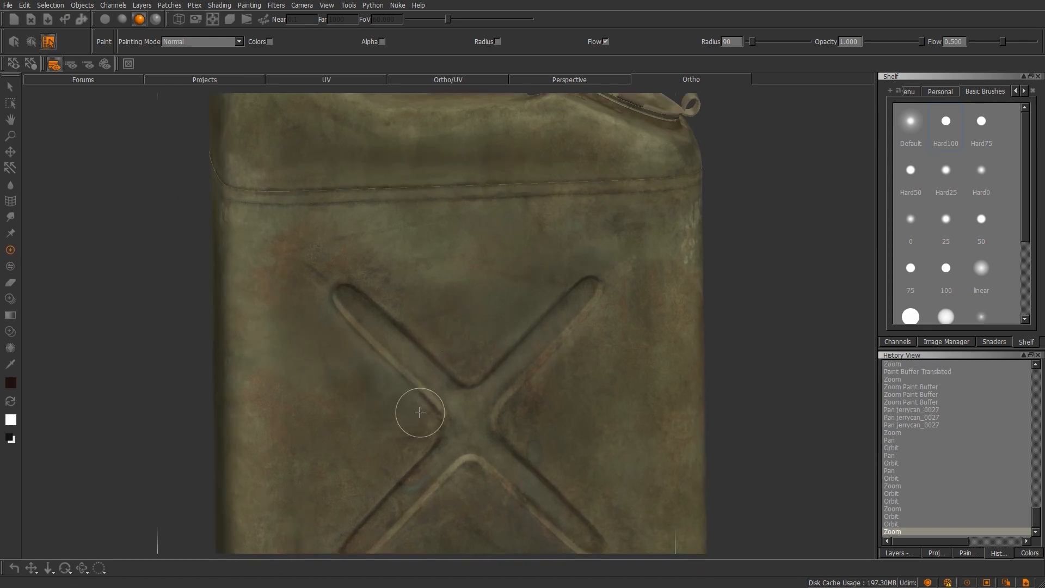
alt+drag(402, 408, 441, 397)
alt+right_drag(442, 396, 501, 407)
alt+drag(501, 407, 483, 405)
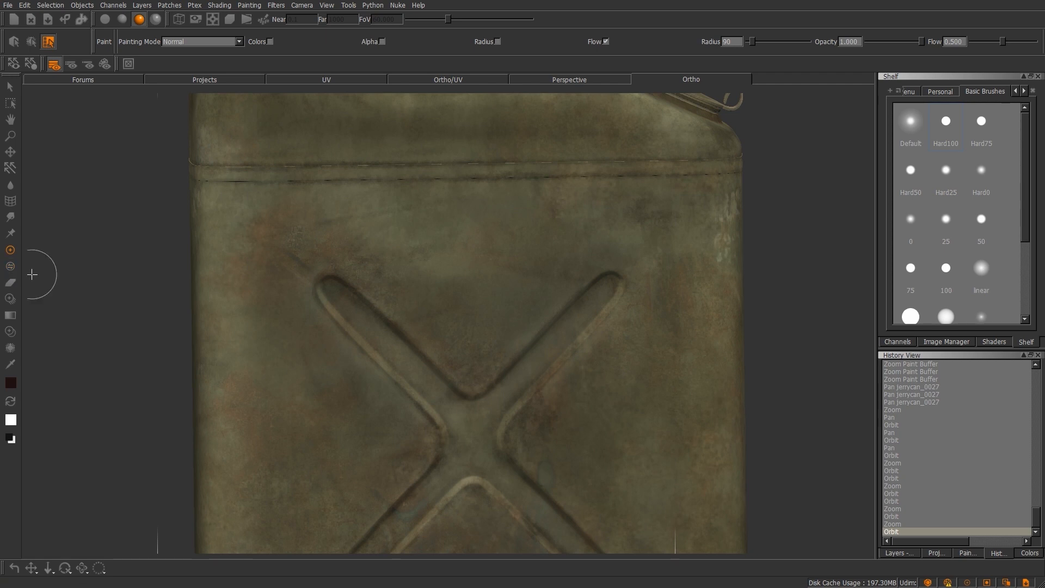
Step: Activate the Eraser tool to view its options
click(10, 282)
key(e)
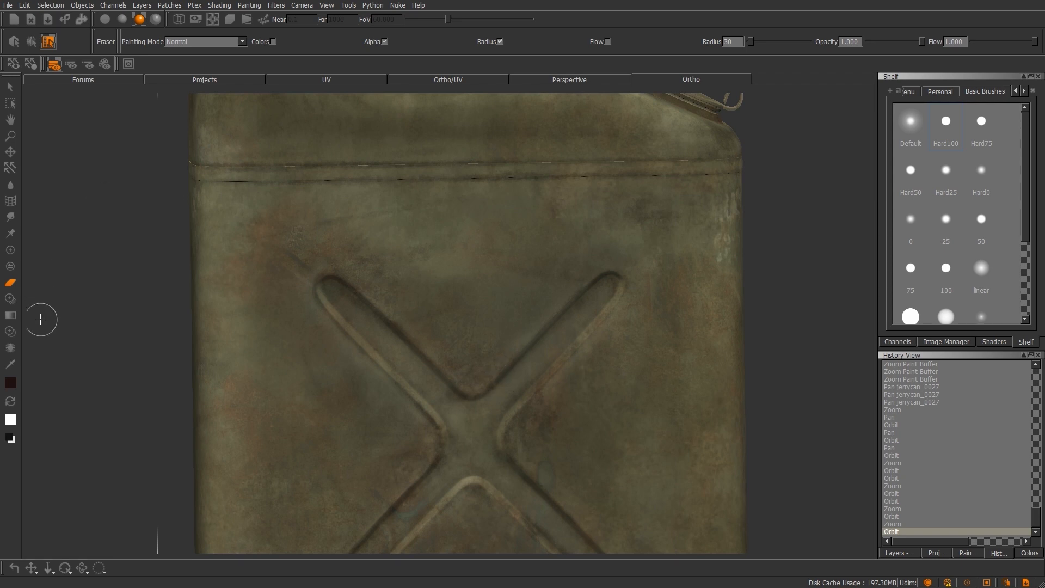
Step: Switch to the Paint Through tool and place the ConcreteFloorsDamaged texture over the can, with the top paint layer selected
click(11, 298)
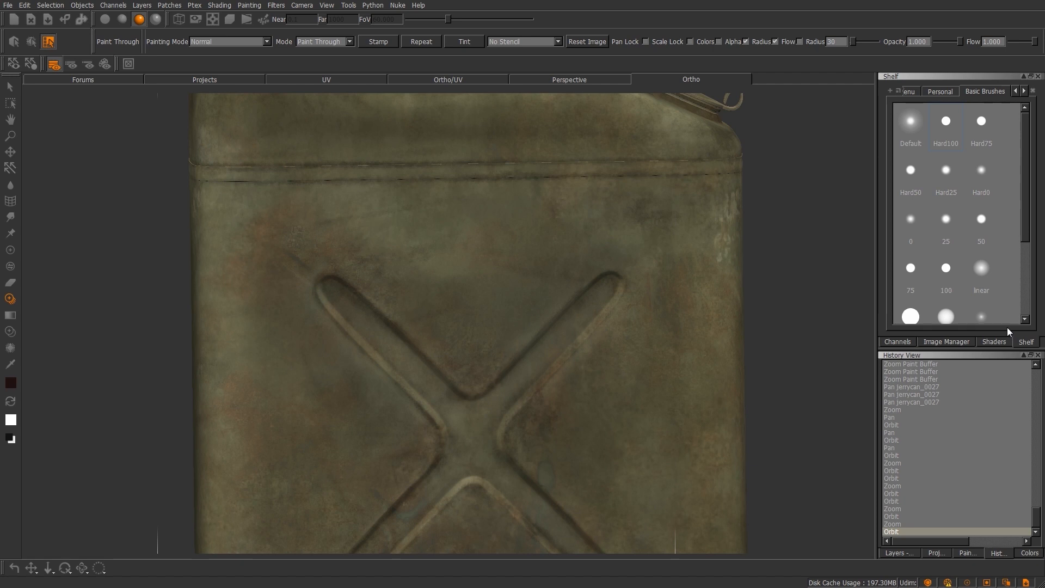
click(950, 341)
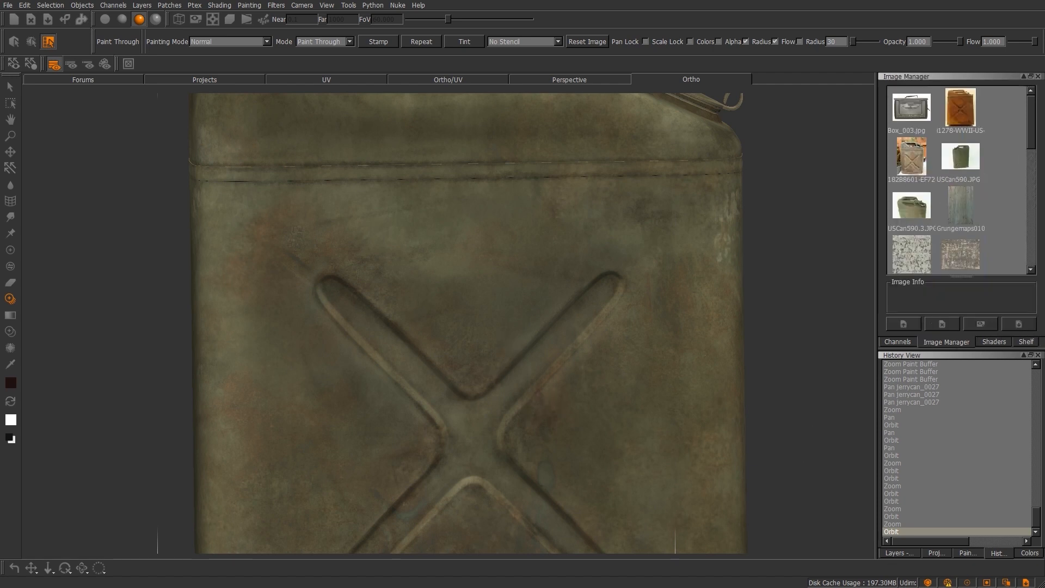
click(899, 553)
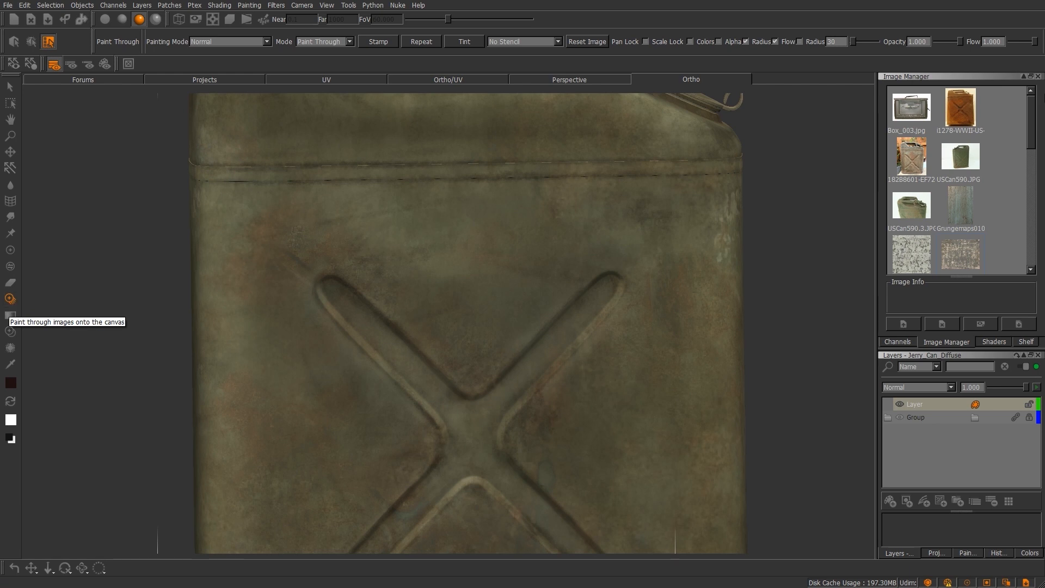
drag(1033, 132, 1025, 153)
click(947, 404)
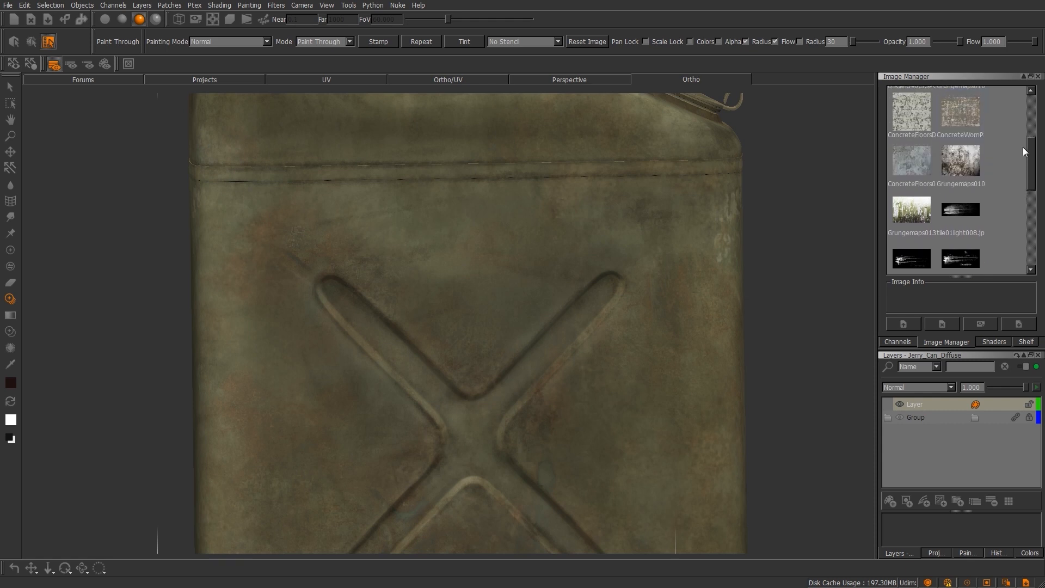
mouse_move(922, 126)
mouse_down()
mouse_move(358, 375)
mouse_move(424, 381)
mouse_up()
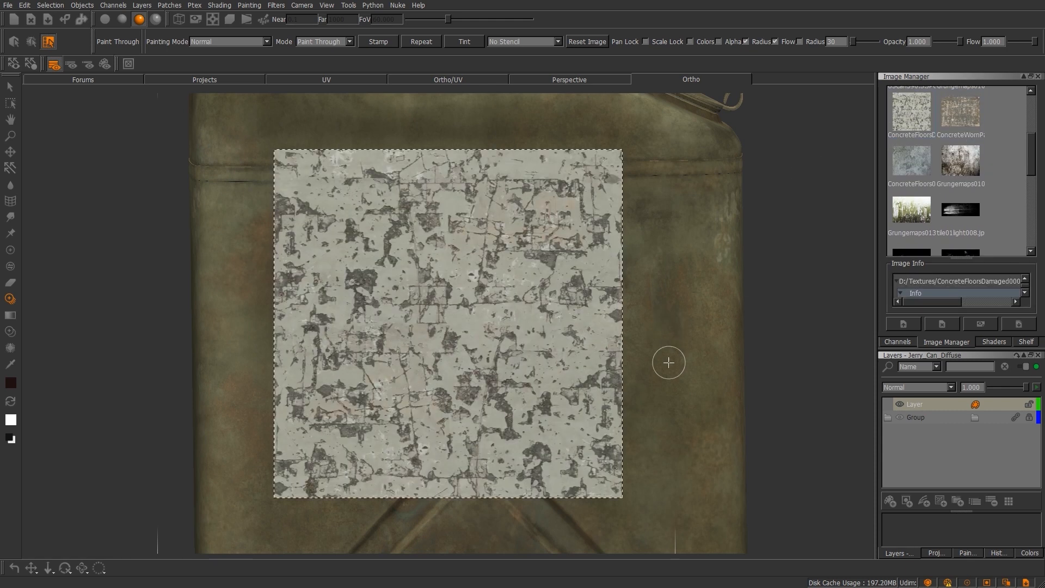
Step: Shift the concrete texture slightly right over the can and pull its upper right corner inward
alt+right_drag(669, 363, 604, 347)
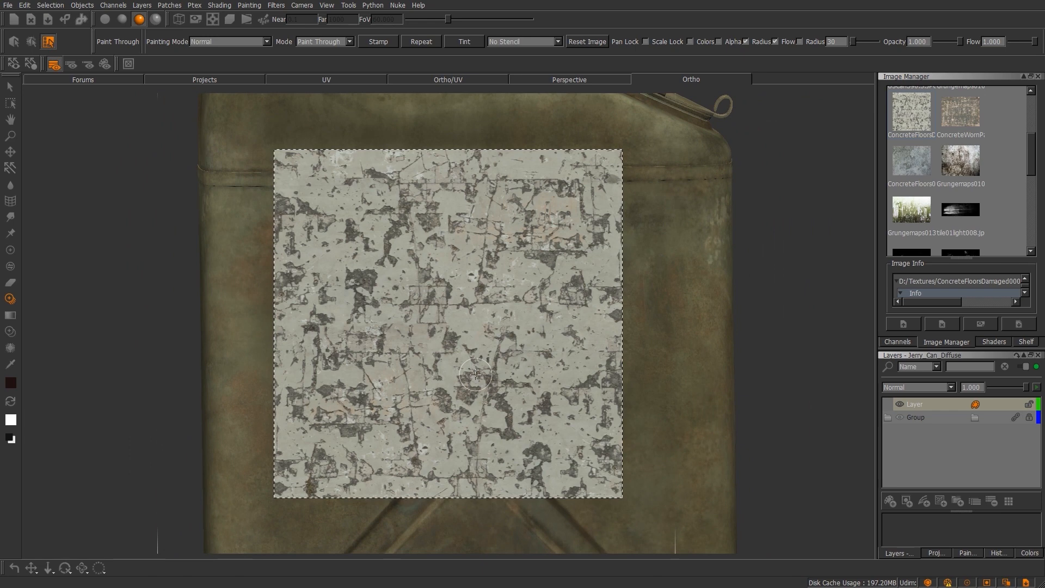
mouse_move(448, 305)
shift+mouse_down()
mouse_move(570, 293)
mouse_move(595, 296)
mouse_move(518, 293)
mouse_move(675, 327)
mouse_move(525, 289)
shift+mouse_up()
mouse_move(446, 279)
shift+mouse_down()
mouse_move(698, 343)
mouse_move(562, 366)
mouse_move(443, 287)
shift+mouse_up()
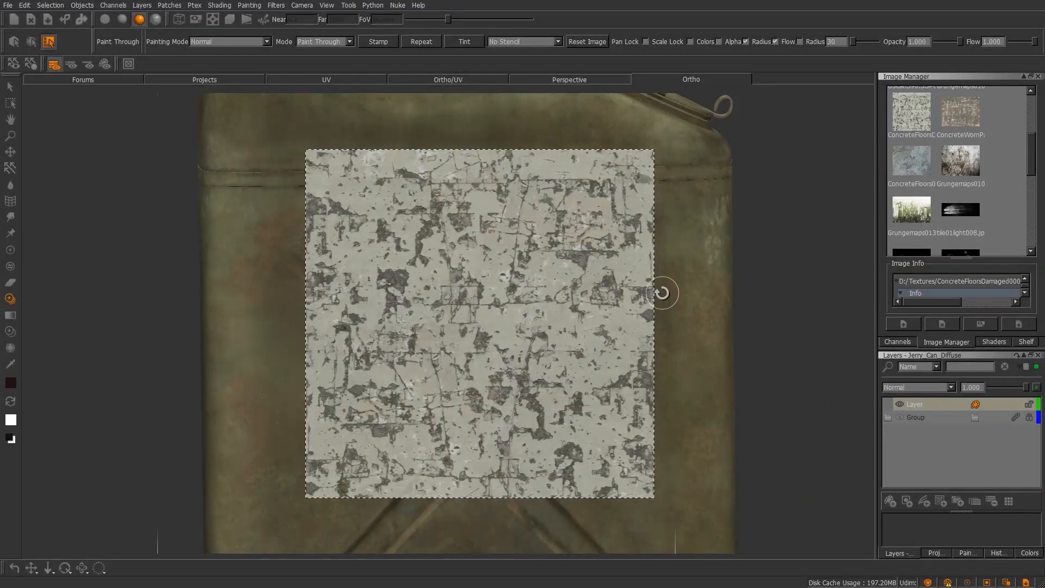
mouse_move(664, 166)
shift+mouse_down()
mouse_move(701, 214)
mouse_move(588, 128)
mouse_move(660, 322)
mouse_move(648, 258)
mouse_move(617, 206)
shift+mouse_up()
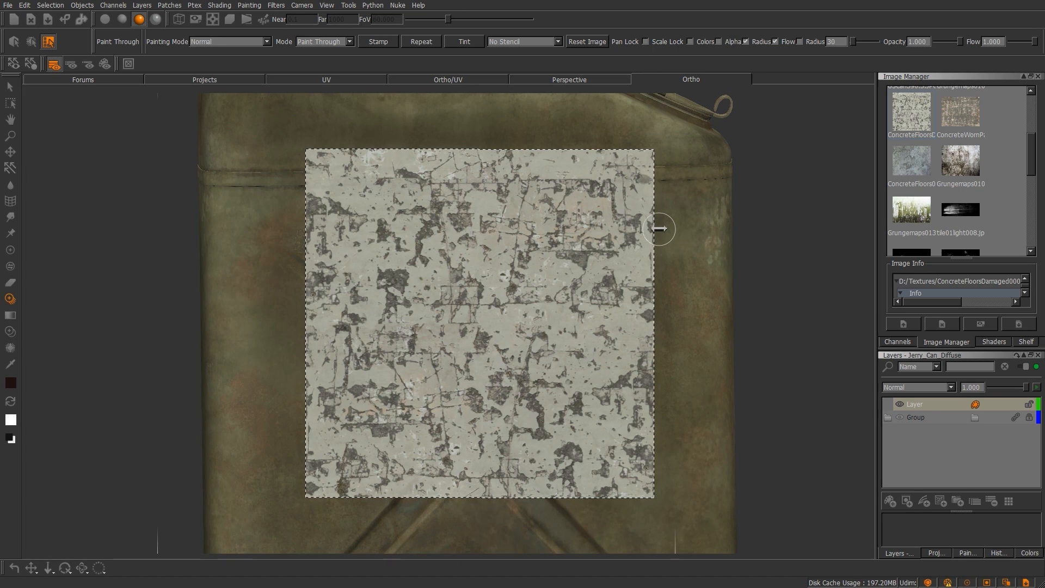
mouse_move(659, 144)
mouse_down()
mouse_move(884, 68)
mouse_move(861, 35)
mouse_move(646, 145)
mouse_move(732, 126)
mouse_move(688, 120)
mouse_move(653, 164)
mouse_up()
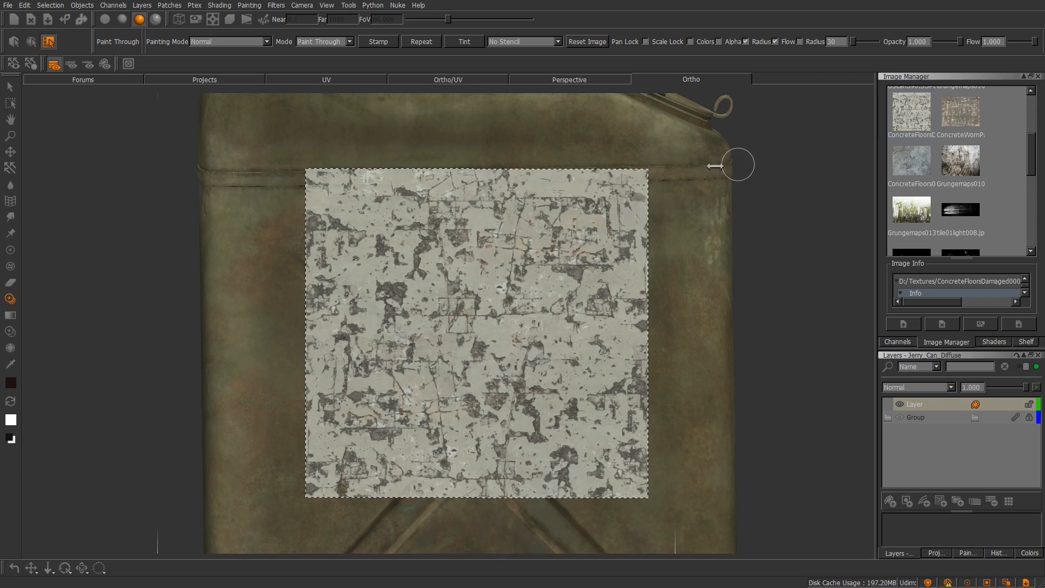
Step: Scale the concrete texture down around its centre until it covers only the middle of the embossed X
mouse_move(553, 284)
ctrl+shift+mouse_down()
mouse_move(653, 283)
mouse_move(547, 285)
ctrl+shift+mouse_up()
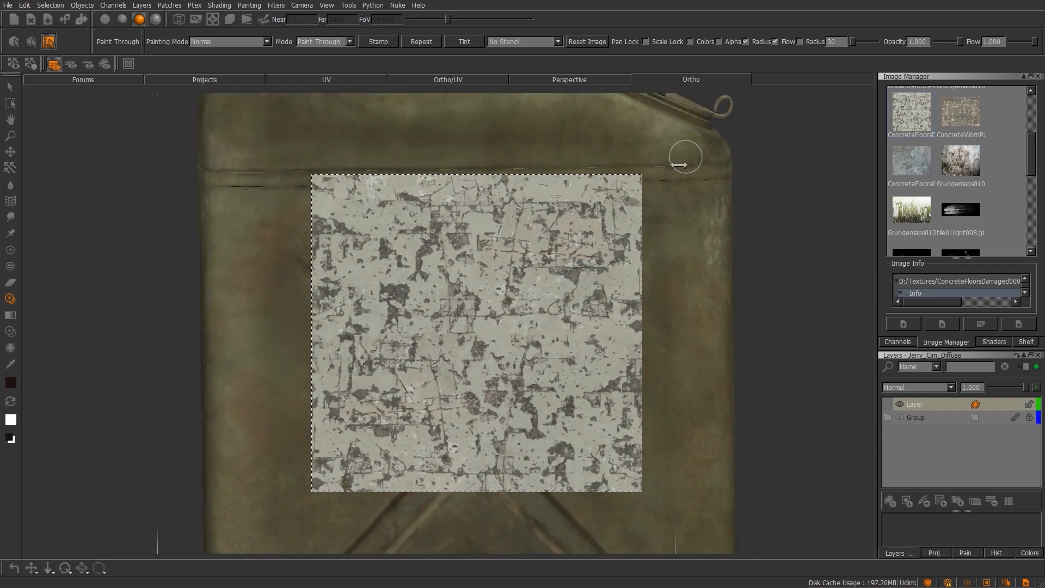
mouse_move(485, 317)
ctrl+shift+mouse_down()
mouse_move(605, 319)
mouse_move(419, 331)
ctrl+shift+mouse_up()
drag(579, 265, 542, 193)
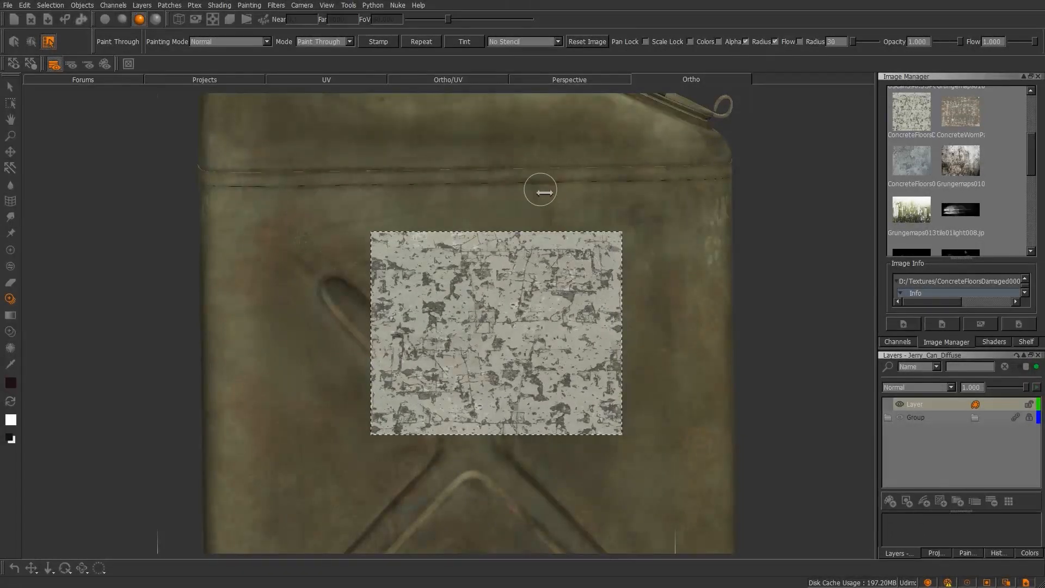
Step: Stretch the concrete texture's edges back out so it spans from the seam to the centre of the X
drag(535, 228, 506, 187)
drag(375, 288, 348, 301)
drag(437, 292, 479, 308)
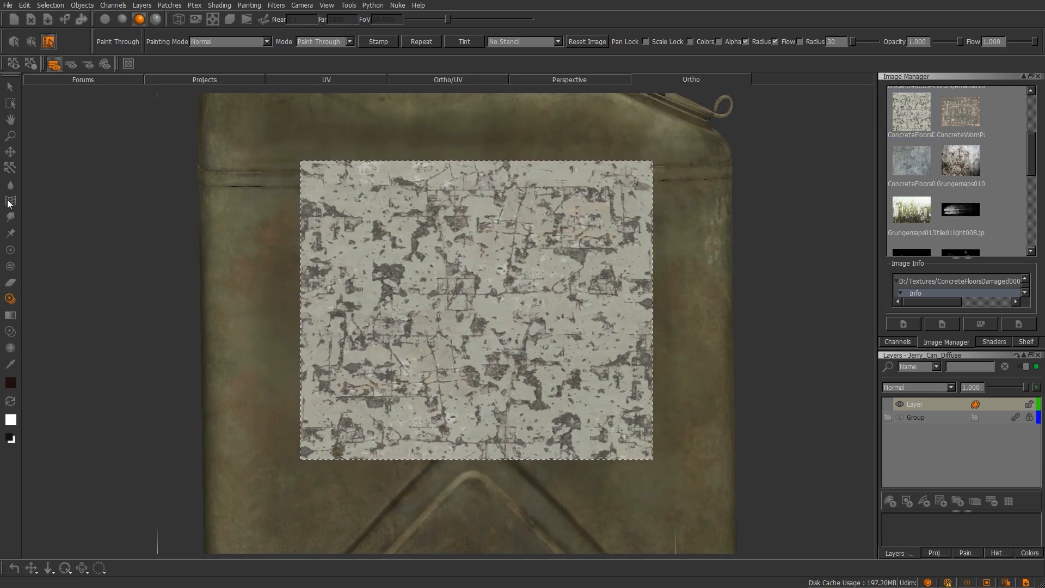
Step: Try painting the concrete texture through onto the can's front, undo the stroke, and return to the Paint tool
click(9, 251)
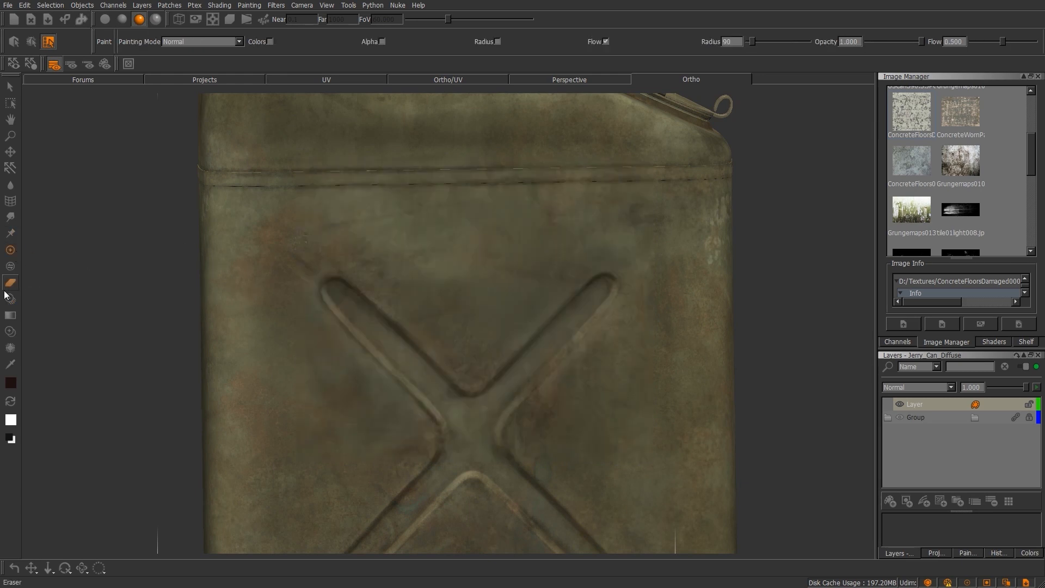
click(10, 299)
mouse_move(399, 242)
mouse_down()
mouse_move(490, 273)
mouse_move(405, 308)
mouse_move(539, 354)
mouse_move(588, 351)
mouse_up()
key(ctrl+z)
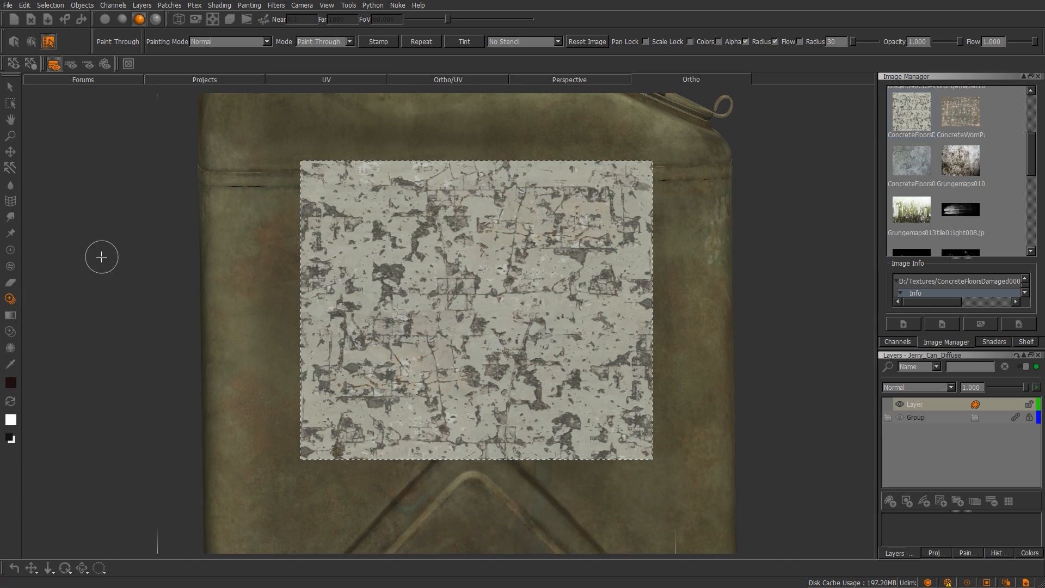
mouse_move(430, 269)
mouse_down()
mouse_move(392, 256)
mouse_move(479, 318)
mouse_move(498, 286)
mouse_move(415, 280)
mouse_move(485, 315)
mouse_up()
click(9, 249)
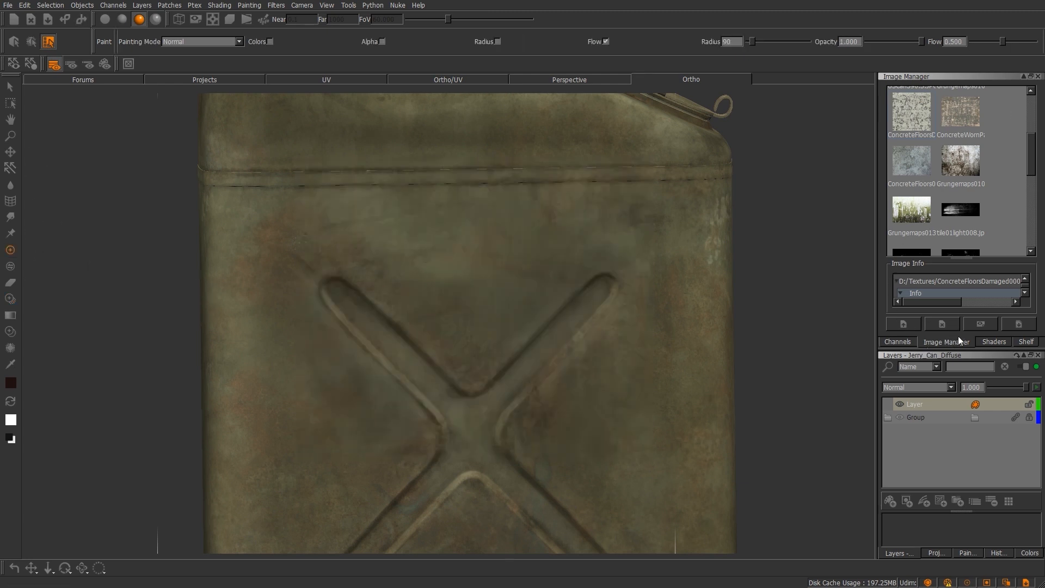
Step: Choose the oily drip brush from the Hard Surface Brushes shelf and reduce its radius to 64
click(1004, 342)
click(1027, 342)
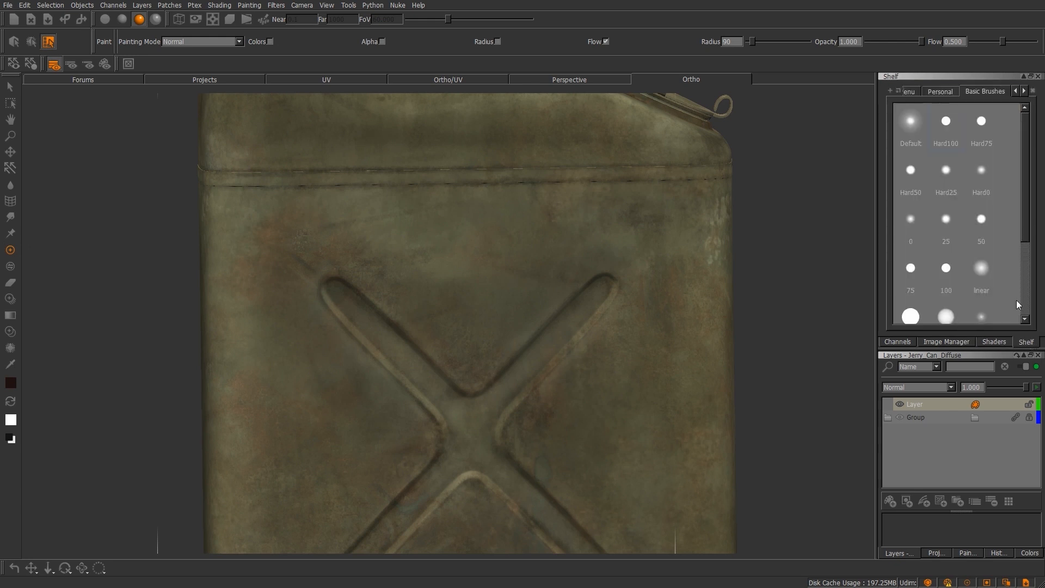
click(1024, 91)
click(949, 91)
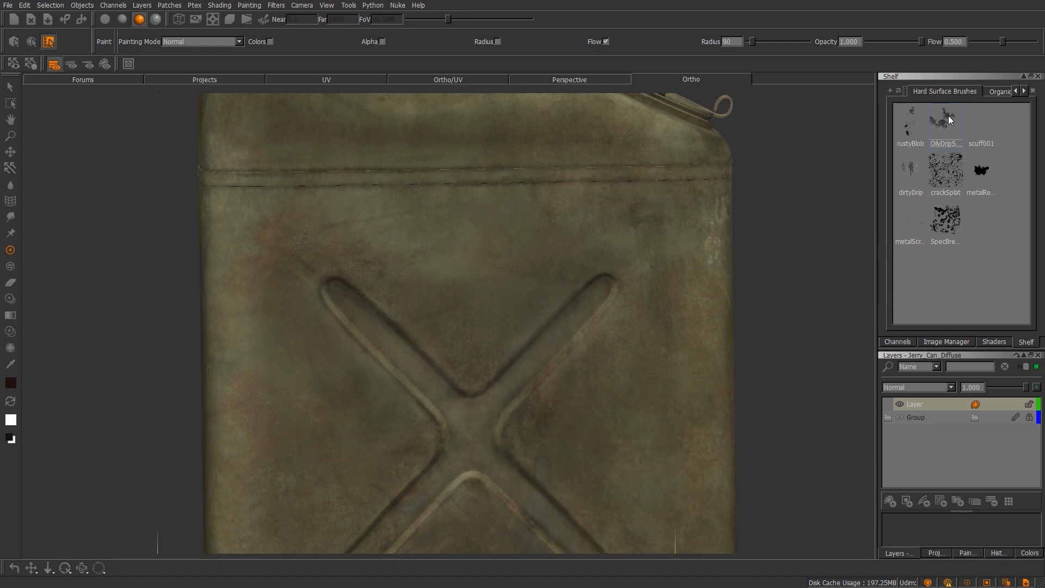
key(r)
mouse_move(467, 317)
mouse_down()
mouse_move(268, 317)
mouse_move(312, 318)
mouse_move(279, 317)
mouse_up()
key(e)
click(938, 125)
click(475, 275)
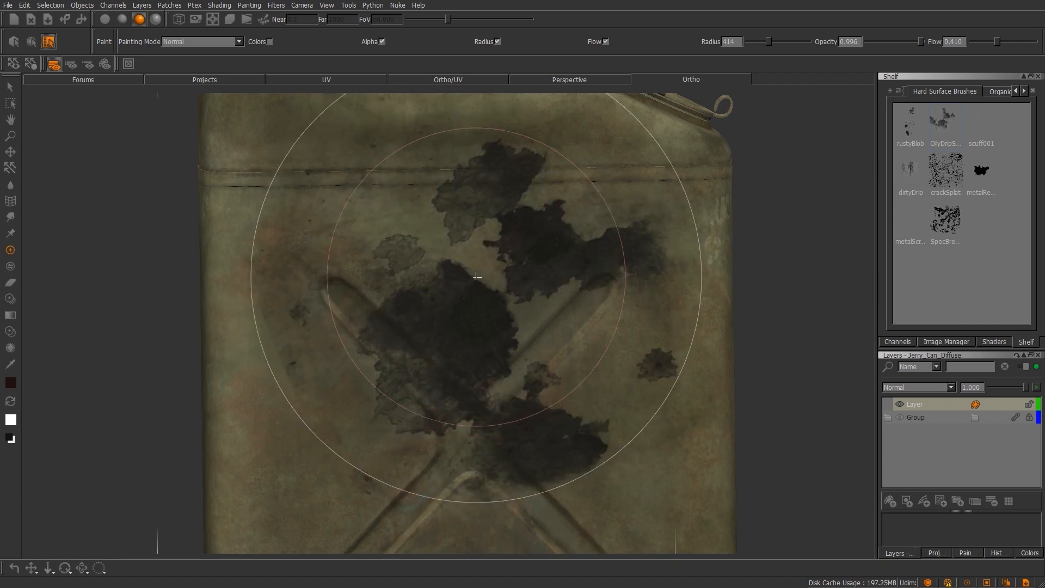
drag(514, 315, 323, 315)
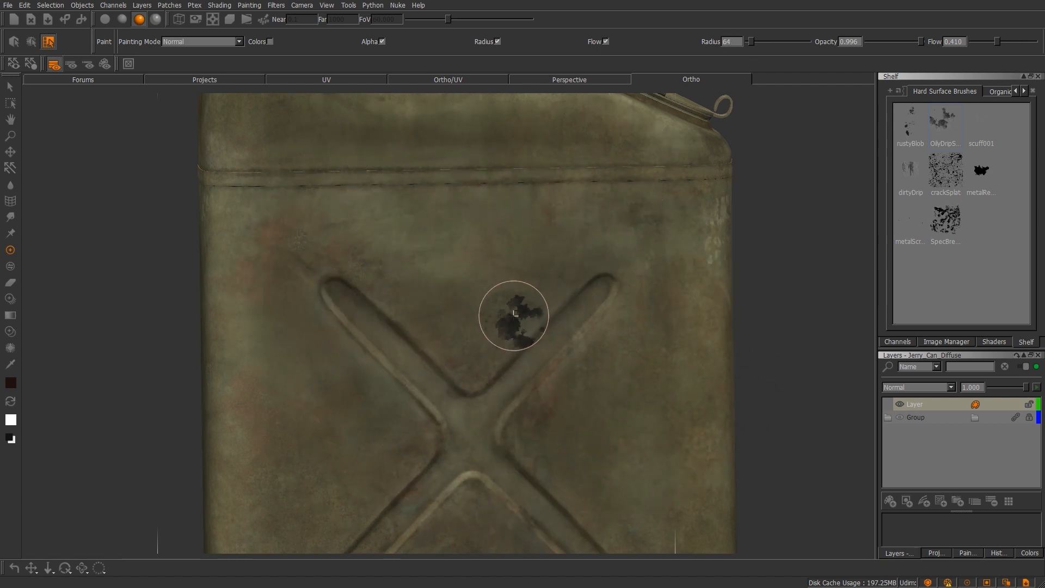
Step: Paint the concrete texture through onto the upper part of the embossed X with soft strokes and the oily drip brush at radius 80
click(10, 299)
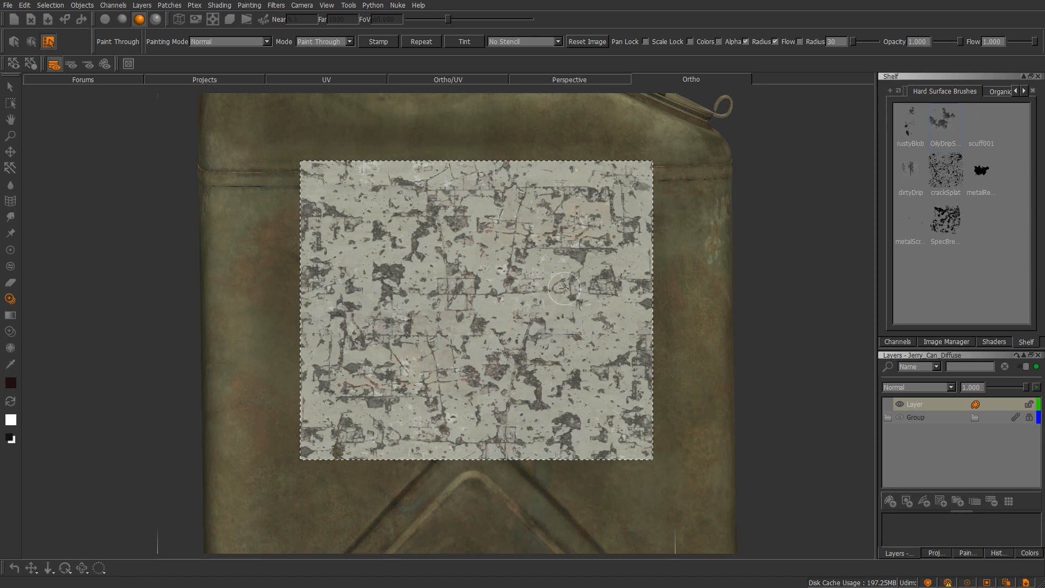
mouse_move(564, 289)
mouse_down()
mouse_move(403, 242)
mouse_move(311, 234)
mouse_up()
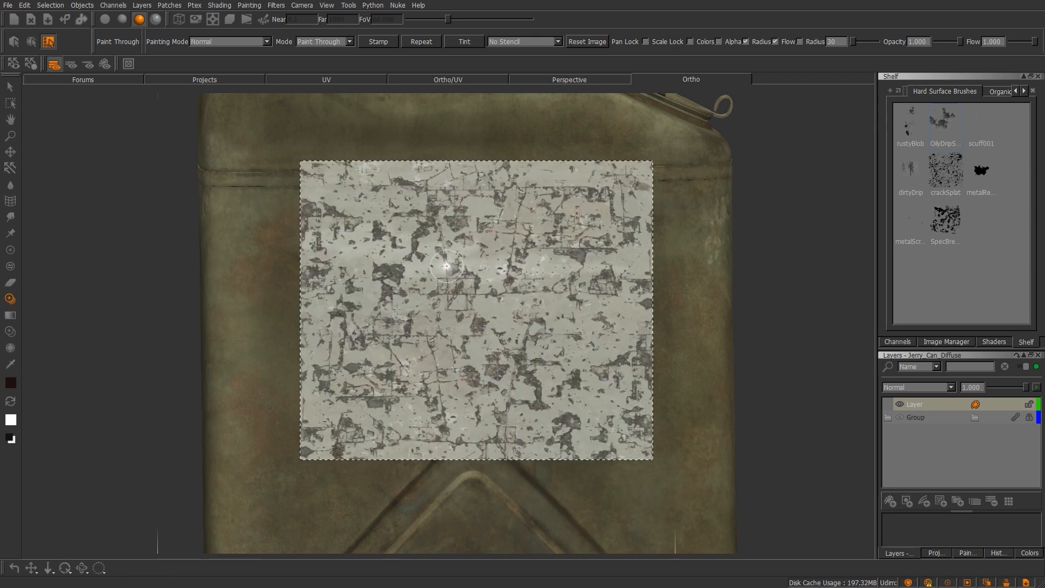
drag(453, 263, 514, 262)
drag(480, 277, 297, 276)
mouse_move(474, 248)
mouse_down()
mouse_move(398, 289)
mouse_move(405, 302)
mouse_move(357, 254)
mouse_move(542, 240)
mouse_move(501, 341)
mouse_move(441, 327)
mouse_move(441, 355)
mouse_move(376, 262)
mouse_move(493, 204)
mouse_move(637, 204)
mouse_up()
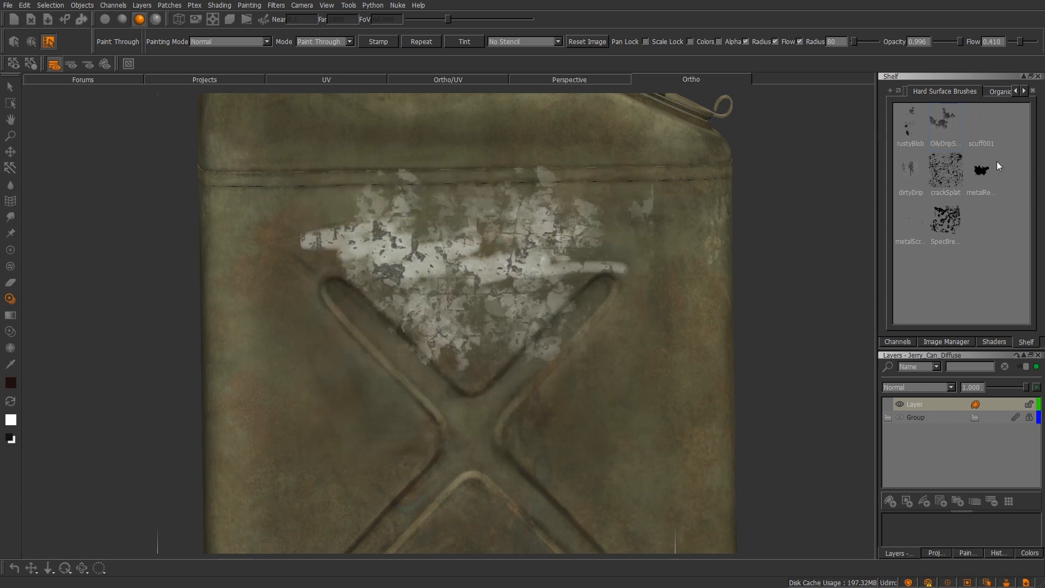
Step: Try the concrete texture with the dirtyDrip brush, undo it, and return to the oily drip brush at radius 146
click(911, 173)
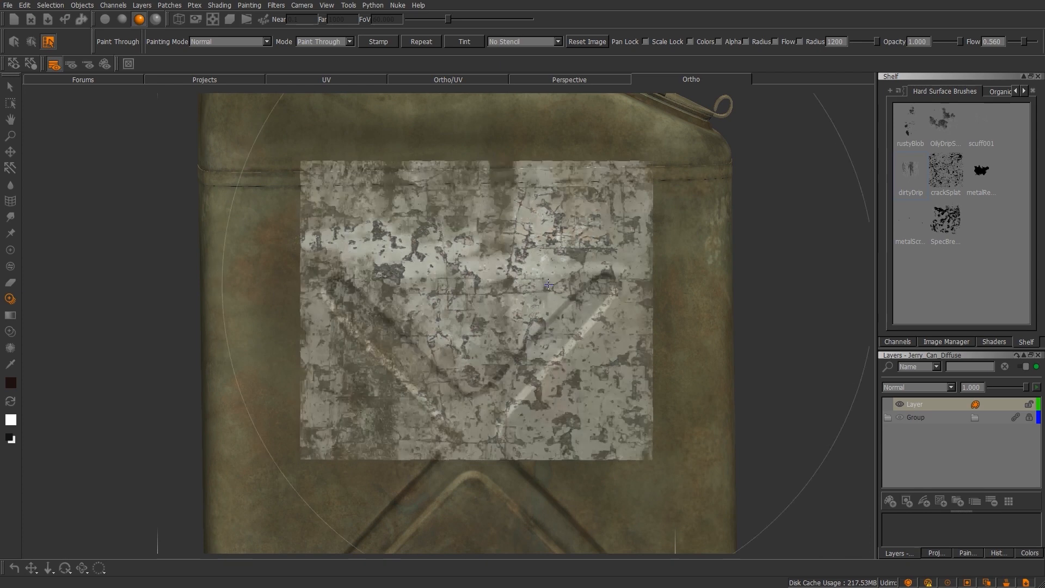
key(ctrl+z)
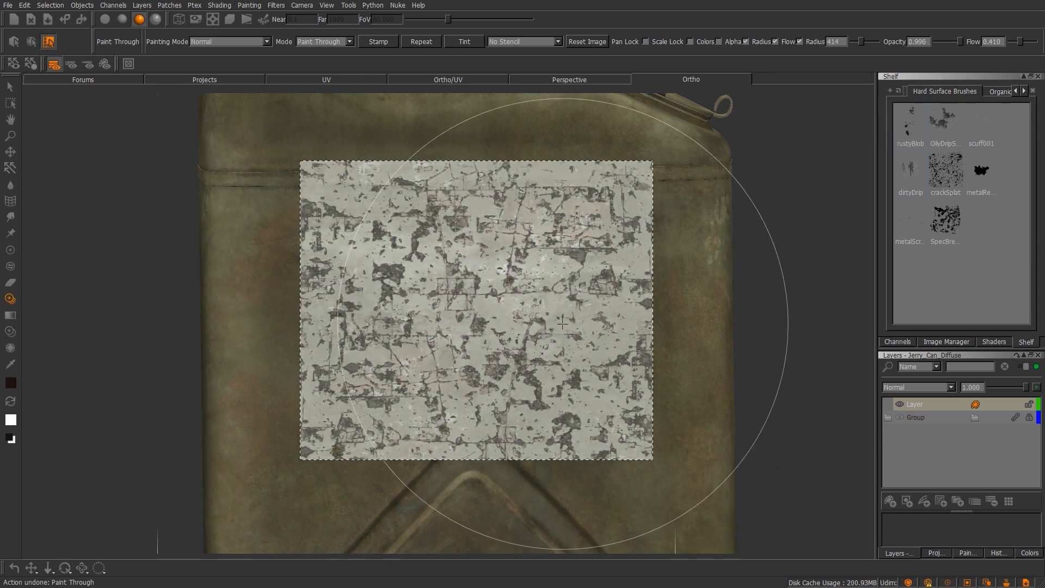
key(r)
mouse_move(513, 324)
mouse_down()
mouse_move(461, 323)
mouse_move(547, 232)
mouse_move(409, 210)
mouse_move(371, 216)
mouse_move(514, 226)
mouse_move(539, 305)
mouse_move(403, 305)
mouse_move(504, 404)
mouse_up()
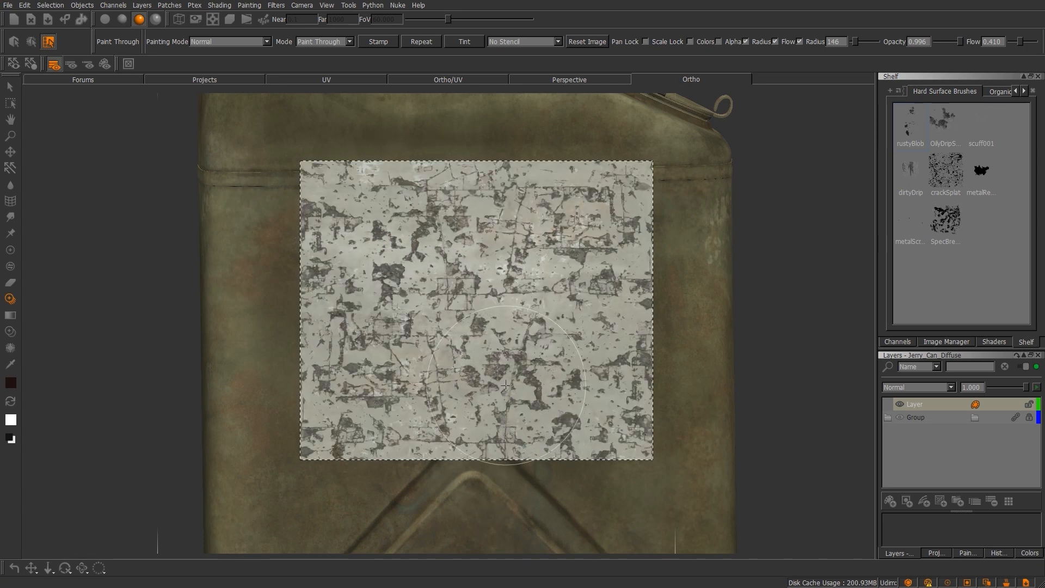
Step: Bake the painted concrete strokes onto the can and check them from several angles
key(b)
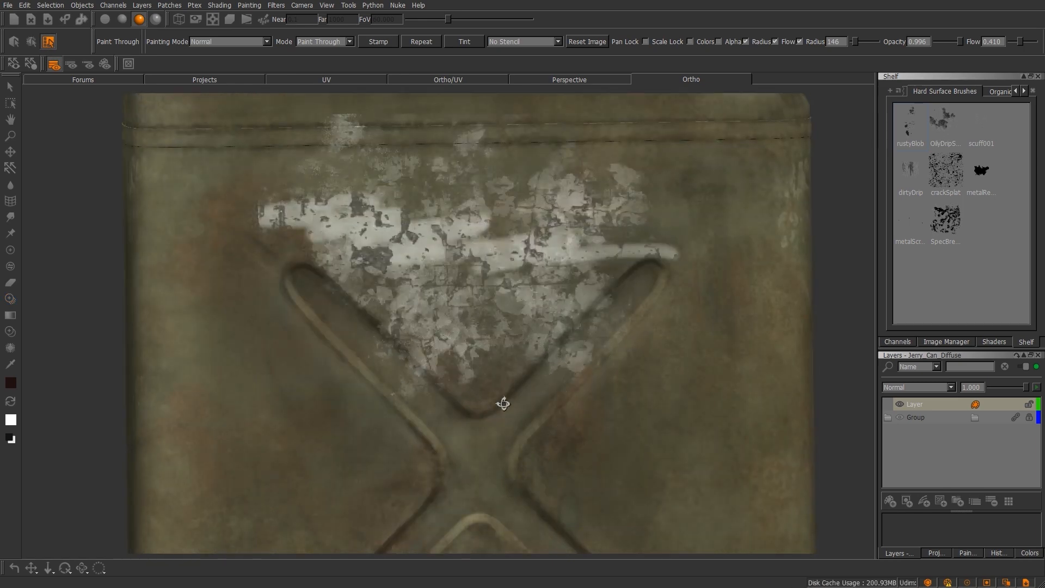
alt+drag(501, 401, 514, 399)
alt+right_drag(515, 400, 493, 406)
alt+drag(493, 406, 520, 410)
alt+right_drag(512, 401, 561, 406)
alt+middle_drag(562, 403, 515, 411)
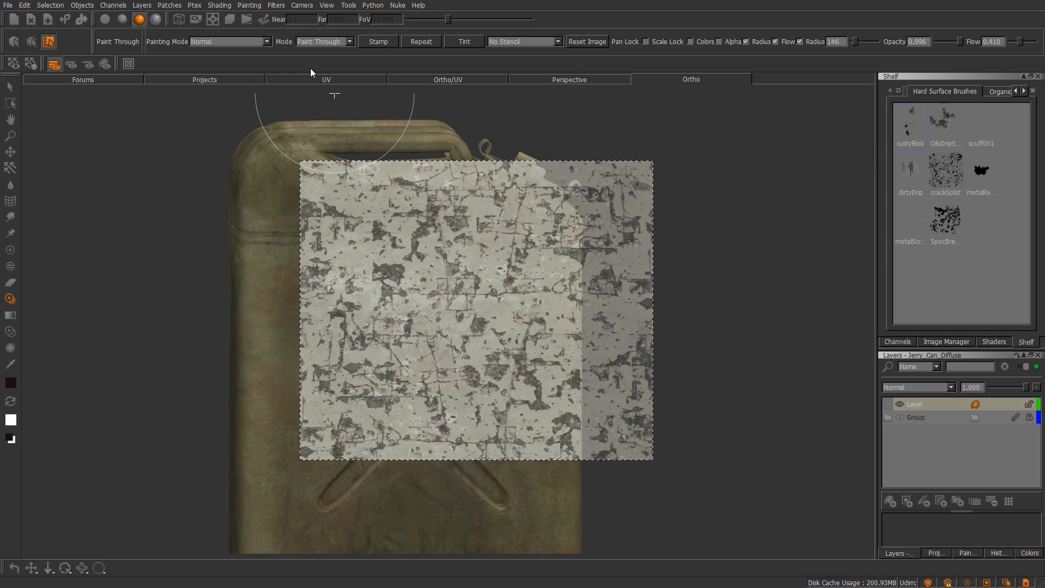
Step: Review the Paint Through mode and painting mode options, and view the can with the image overlay hidden
click(326, 44)
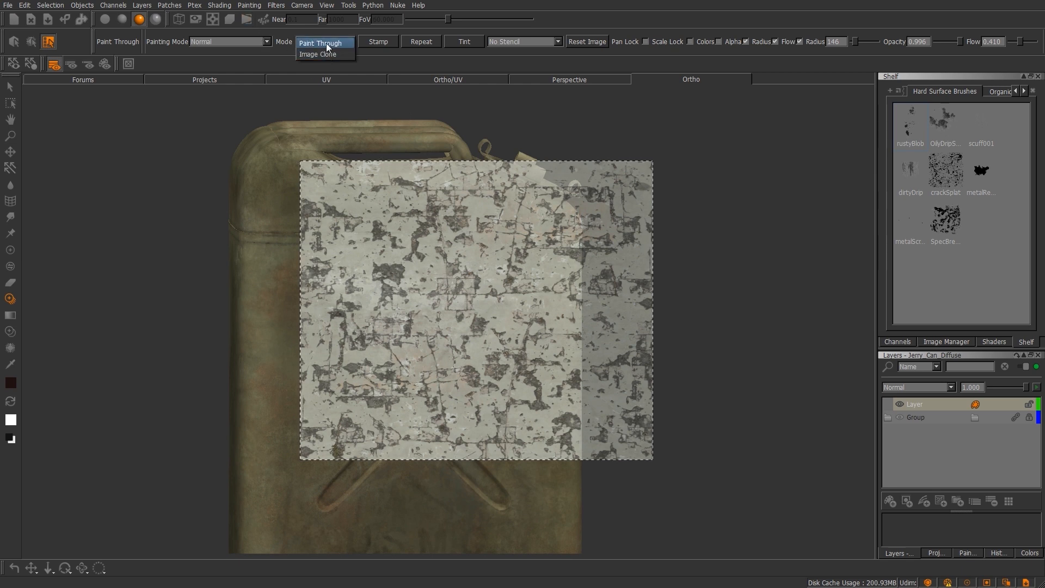
click(240, 41)
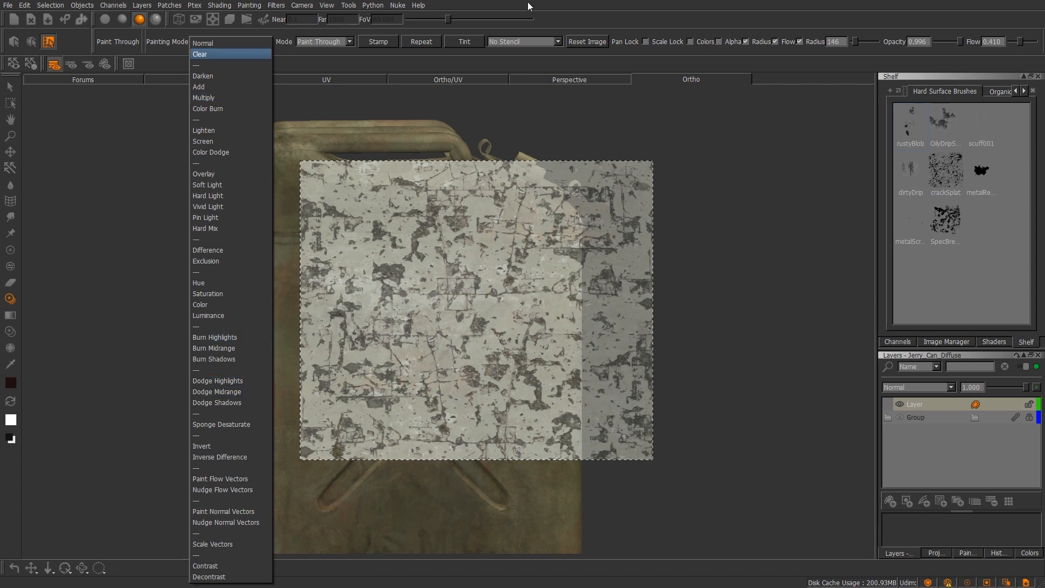
click(398, 62)
key(apostrophe)
alt+right_drag(512, 361, 506, 371)
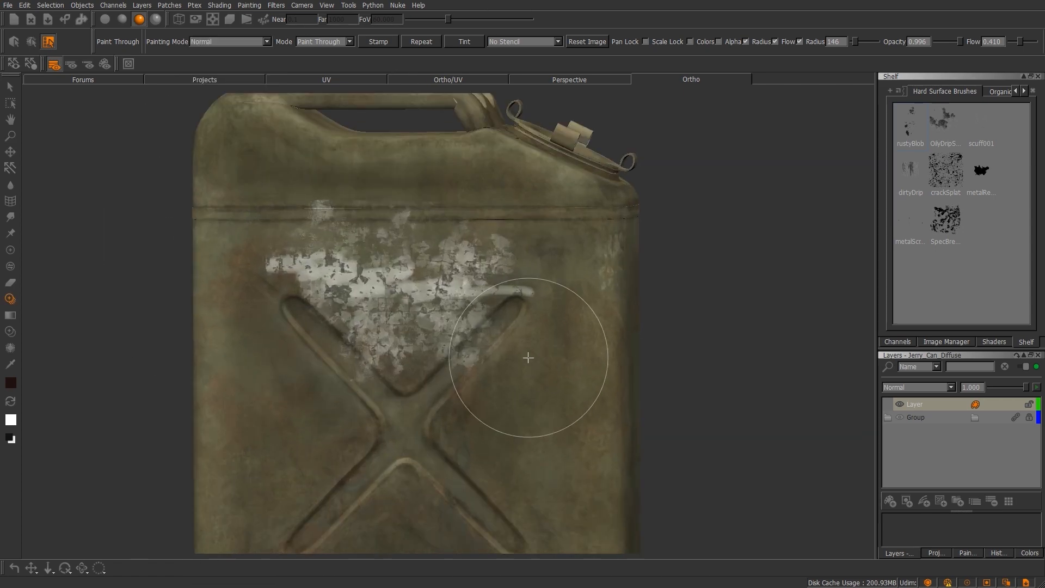
alt+middle_drag(507, 370, 532, 355)
mouse_move(527, 372)
alt+right_down()
mouse_move(532, 380)
mouse_move(512, 376)
alt+right_up()
key(apostrophe)
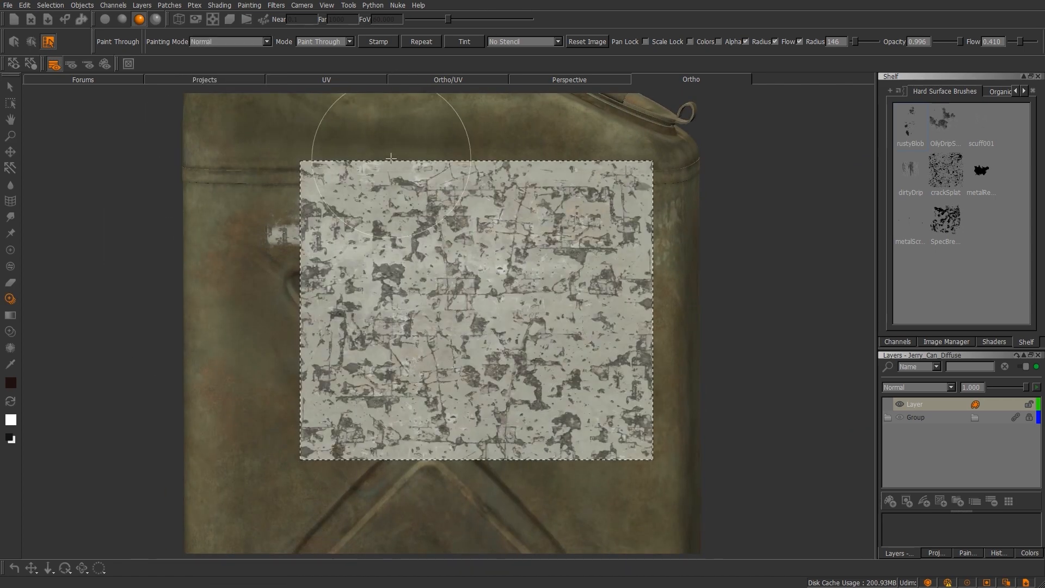
Step: Reduce the brush radius to 18, repeat the concrete texture across the can's visible side, and bake it
key(r)
drag(407, 310, 348, 310)
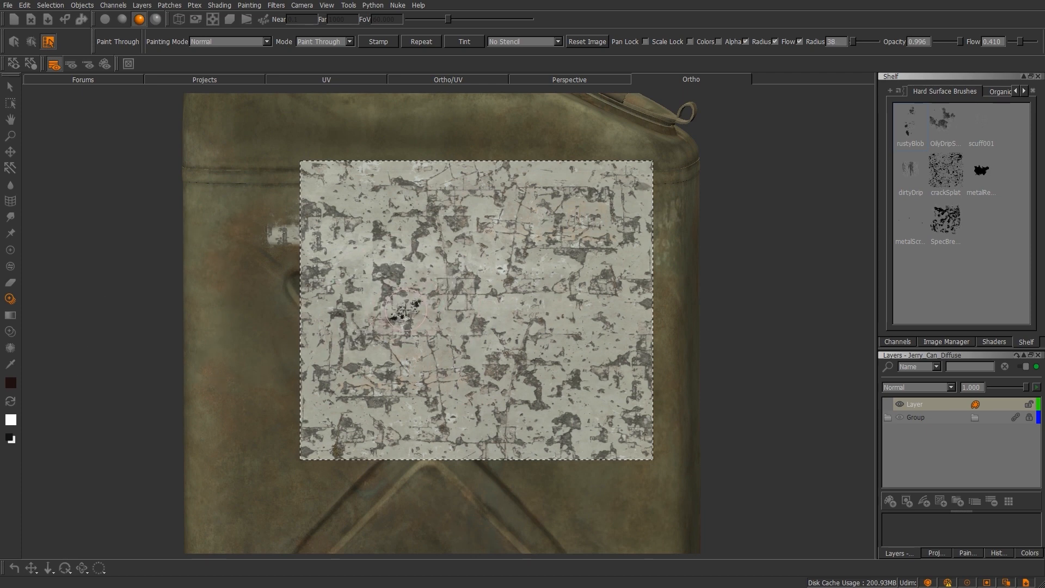
click(383, 39)
click(419, 42)
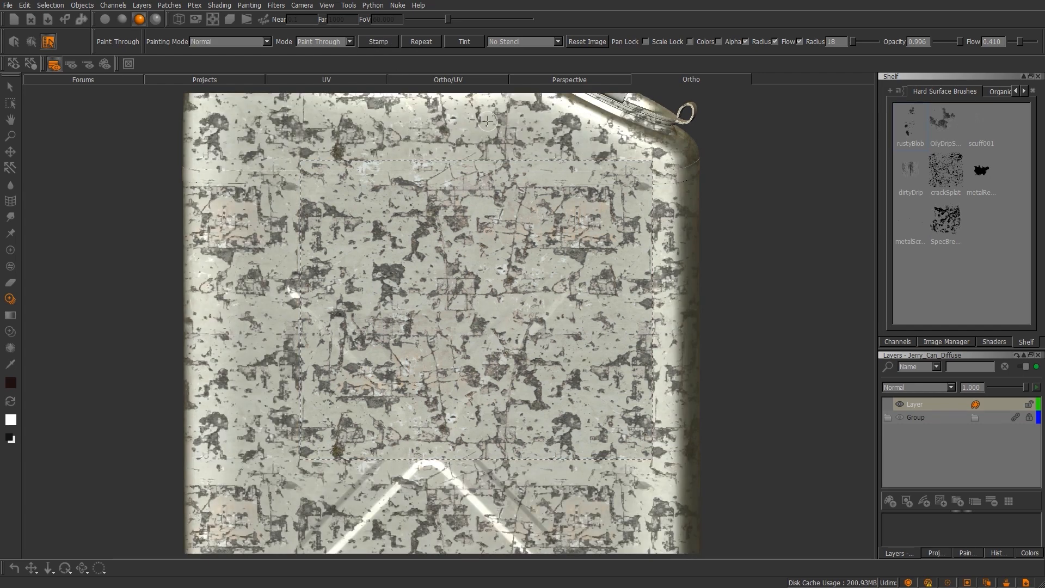
key(b)
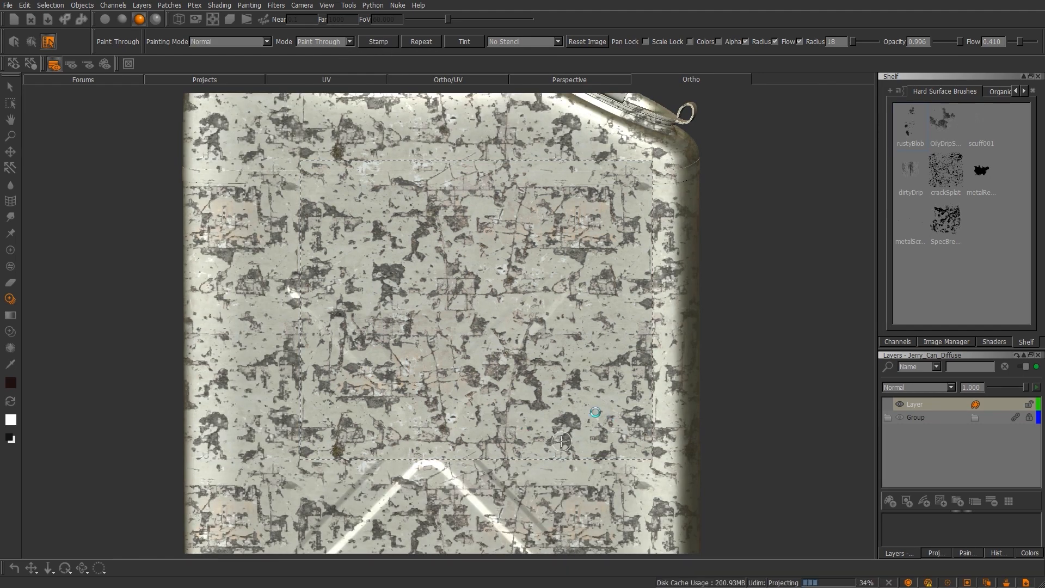
alt+drag(562, 442, 584, 436)
alt+right_drag(584, 436, 553, 412)
alt+drag(554, 412, 545, 431)
Step: Undo the view changes and the repeated concrete projection on the can
key(ctrl+z)
key(ctrl+z)
key(ctrl+z)
key(ctrl+z)
key(ctrl+z)
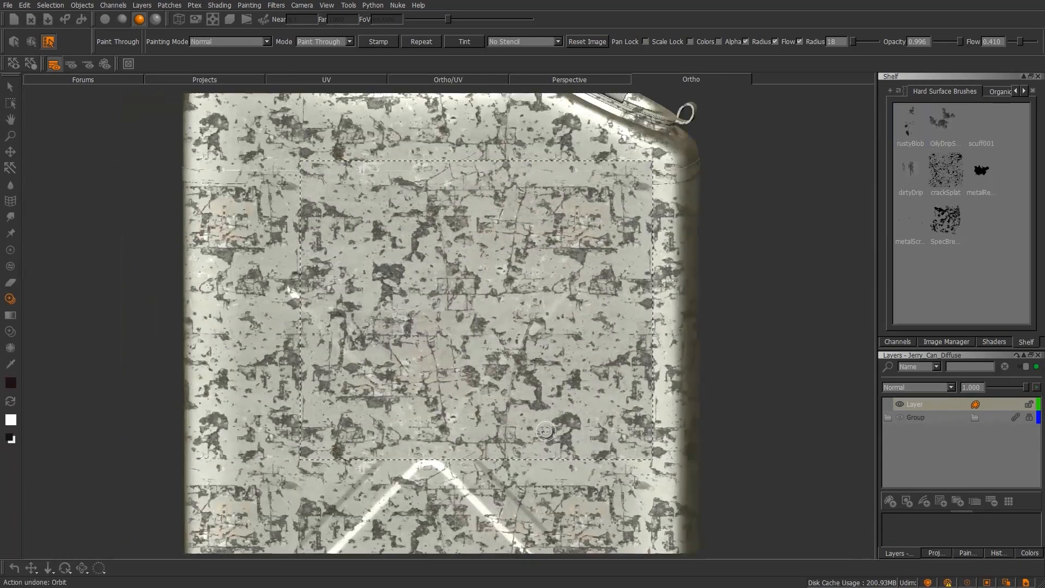
key(ctrl+z)
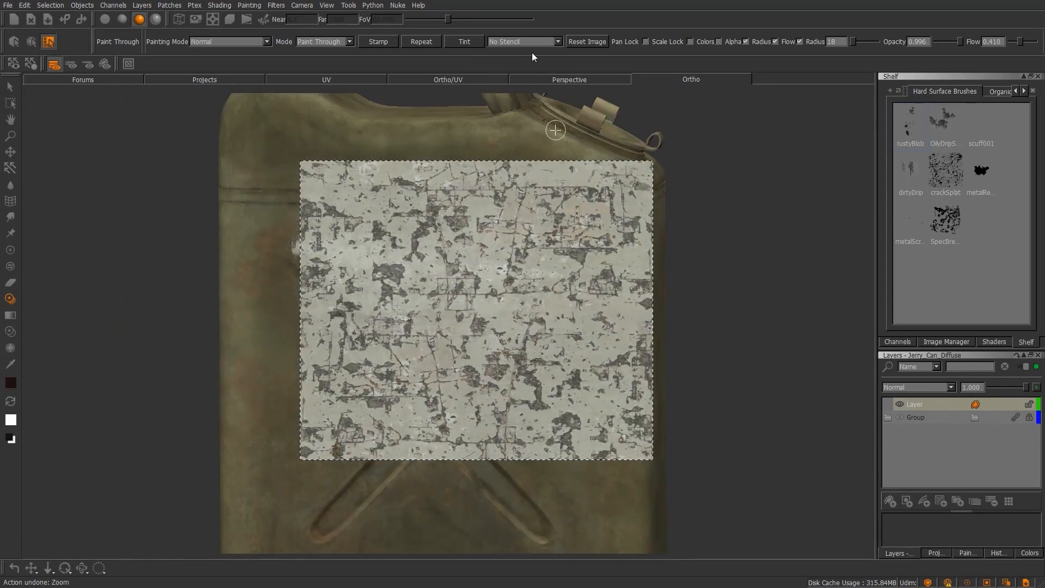
Step: In the UV view, scale the concrete texture down to about half the tile's width and align it with the tile's upper left corner
click(355, 80)
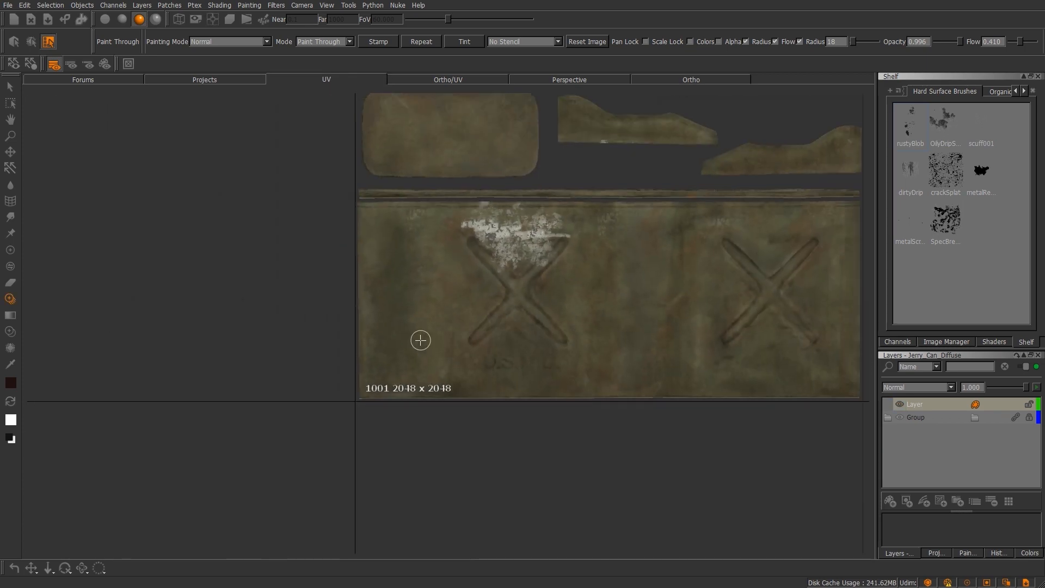
alt+middle_drag(494, 334, 391, 401)
alt+right_drag(435, 389, 424, 371)
mouse_move(492, 327)
alt+middle_down()
mouse_move(448, 447)
mouse_move(461, 431)
alt+middle_up()
shift+drag(405, 325, 337, 249)
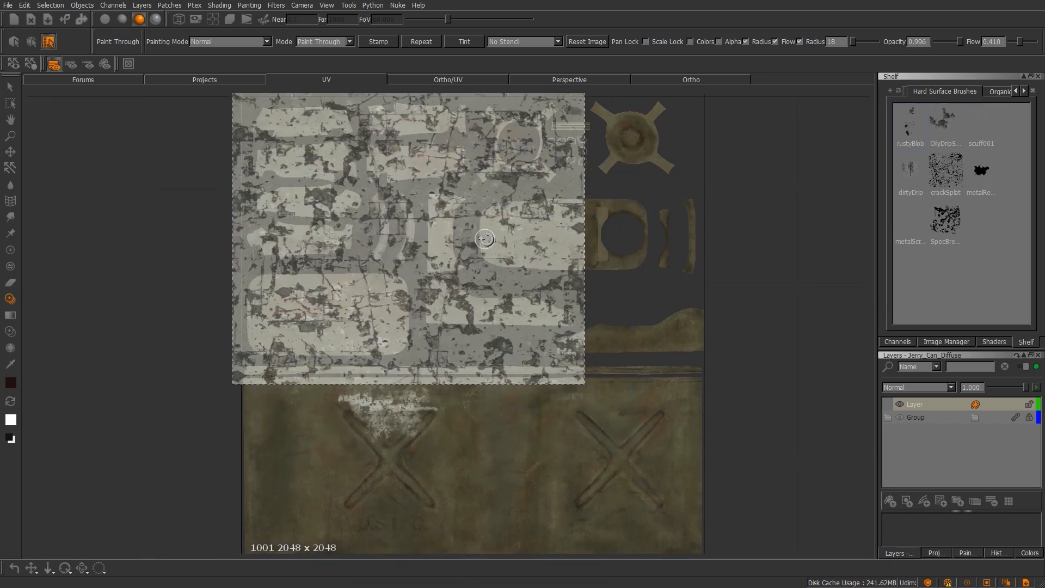
ctrl+shift+drag(508, 208, 435, 192)
shift+drag(435, 193, 377, 148)
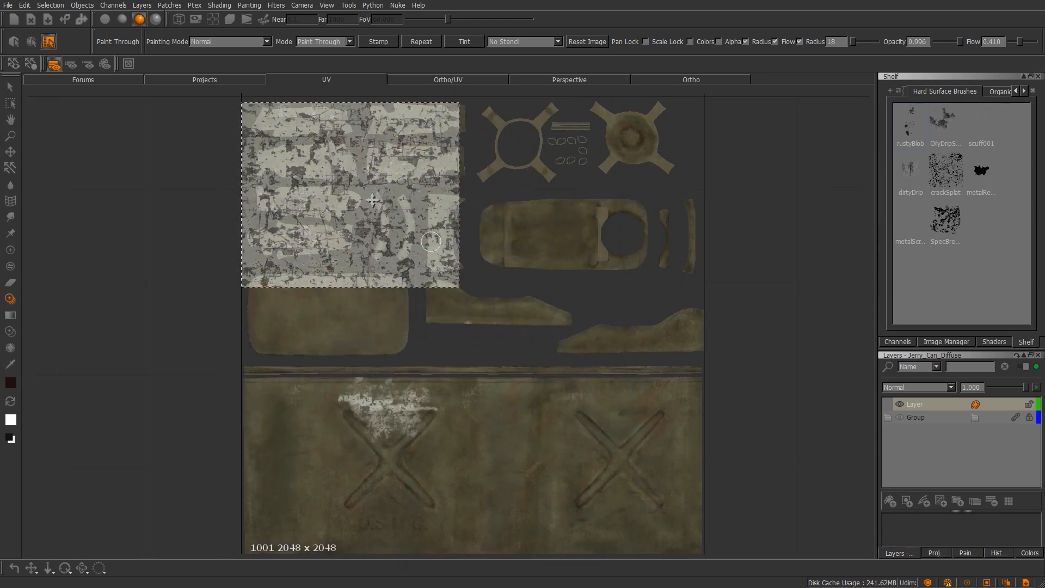
Step: Repeat the concrete texture across the whole UV tile, bake it, and inspect the can in the Ortho view
click(419, 41)
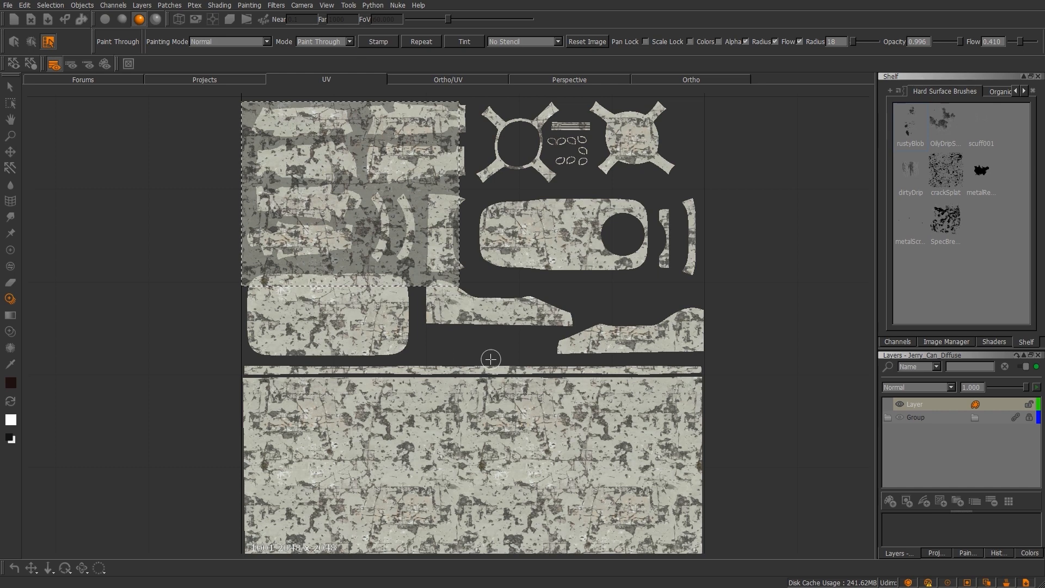
key(b)
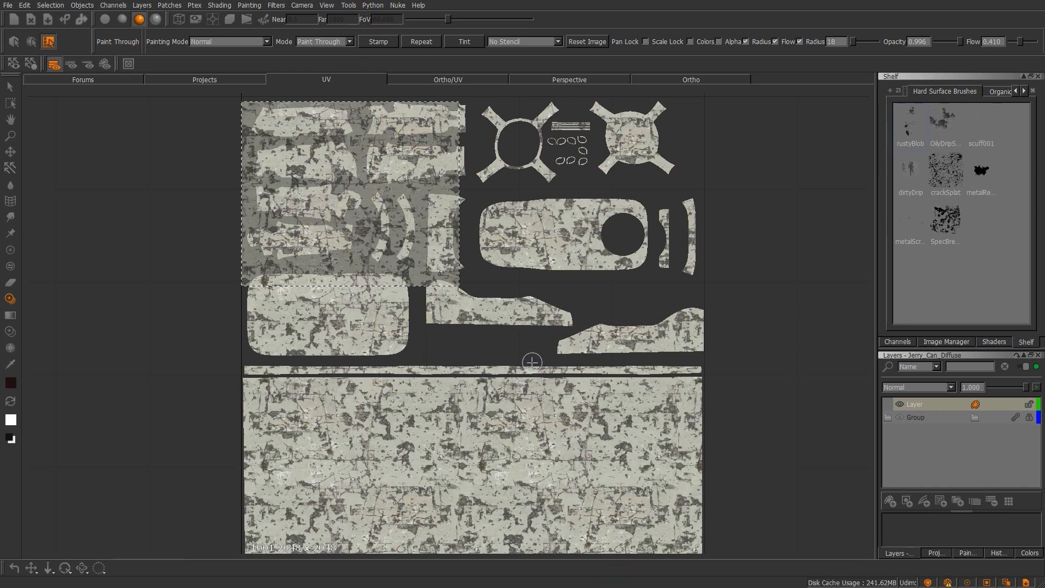
click(686, 78)
mouse_move(596, 378)
alt+mouse_down()
mouse_move(735, 381)
mouse_move(566, 316)
alt+mouse_up()
alt+right_drag(566, 316, 436, 348)
mouse_move(436, 348)
alt+mouse_down()
mouse_move(338, 403)
mouse_move(248, 399)
alt+mouse_up()
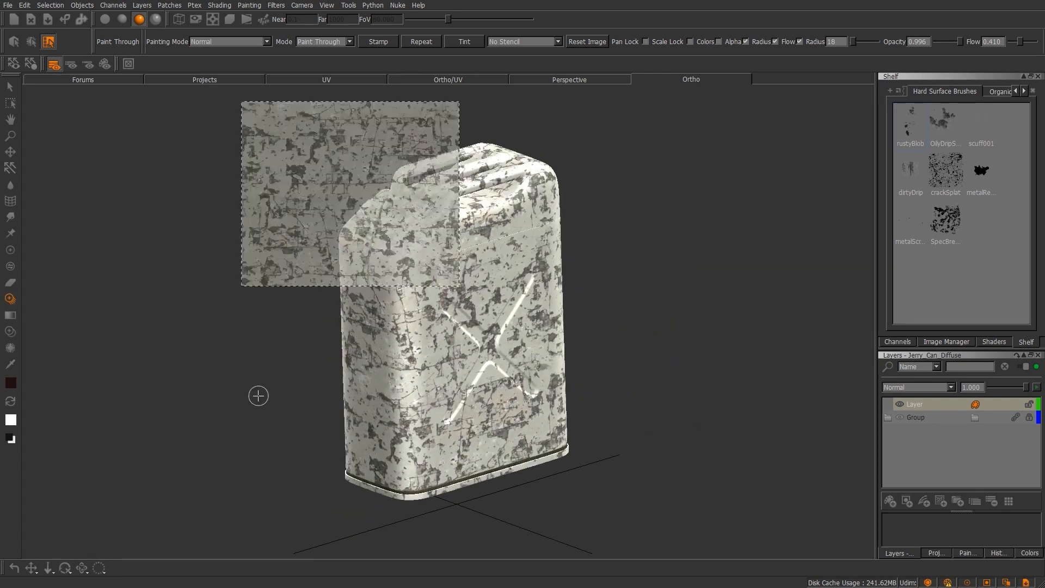
Step: Lower the concrete layer's opacity to 0.000 to view the bare can, and restore it to 1.000
drag(1024, 389, 987, 396)
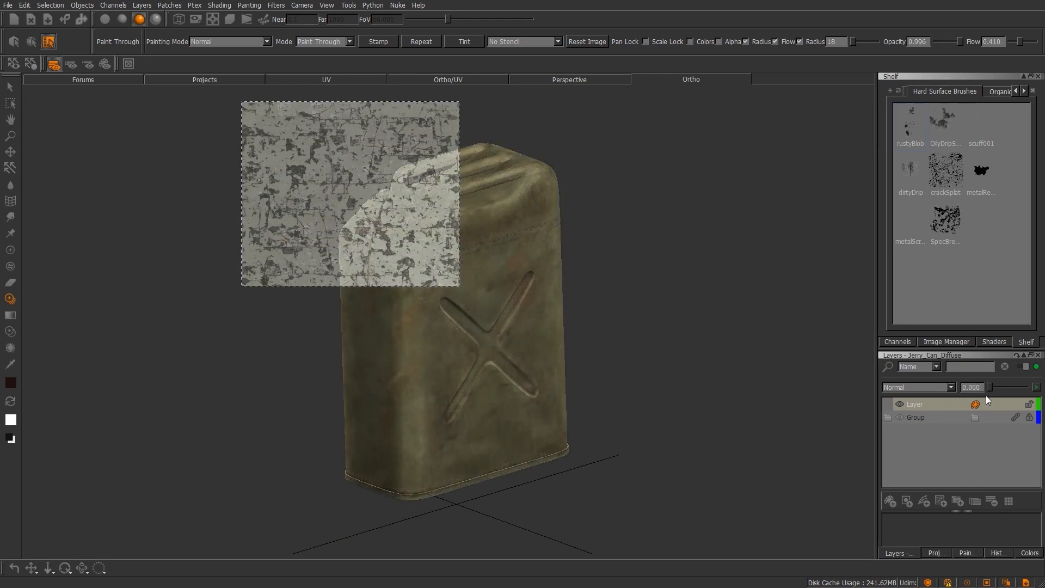
alt+right_drag(528, 411, 687, 419)
alt+drag(686, 419, 545, 427)
mouse_move(544, 428)
alt+middle_down()
mouse_move(481, 430)
mouse_move(430, 415)
alt+middle_up()
alt+drag(550, 439, 621, 419)
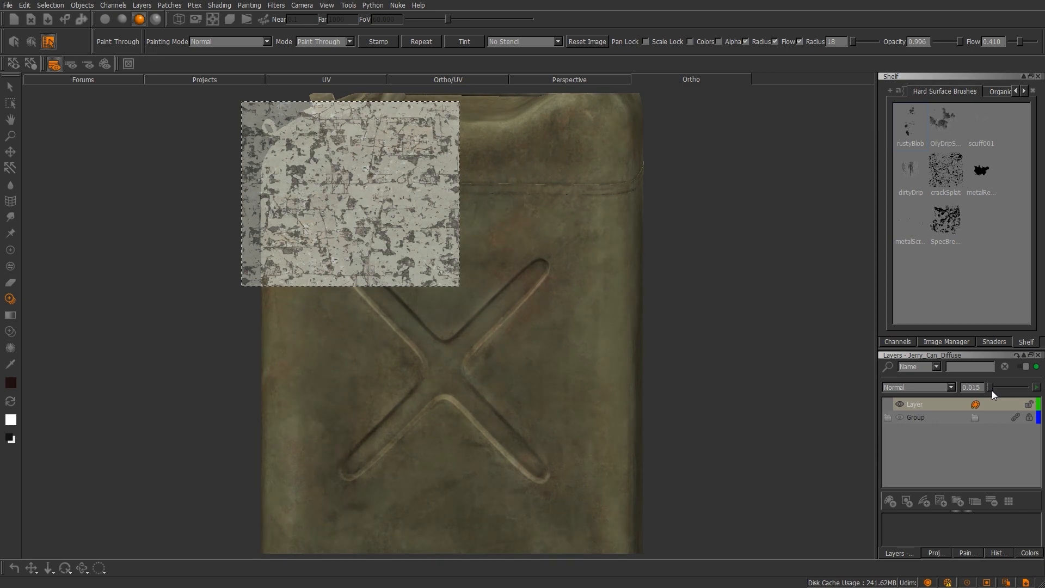
drag(992, 391, 986, 391)
alt+right_drag(496, 408, 474, 406)
alt+drag(484, 405, 527, 417)
alt+right_drag(518, 378, 545, 380)
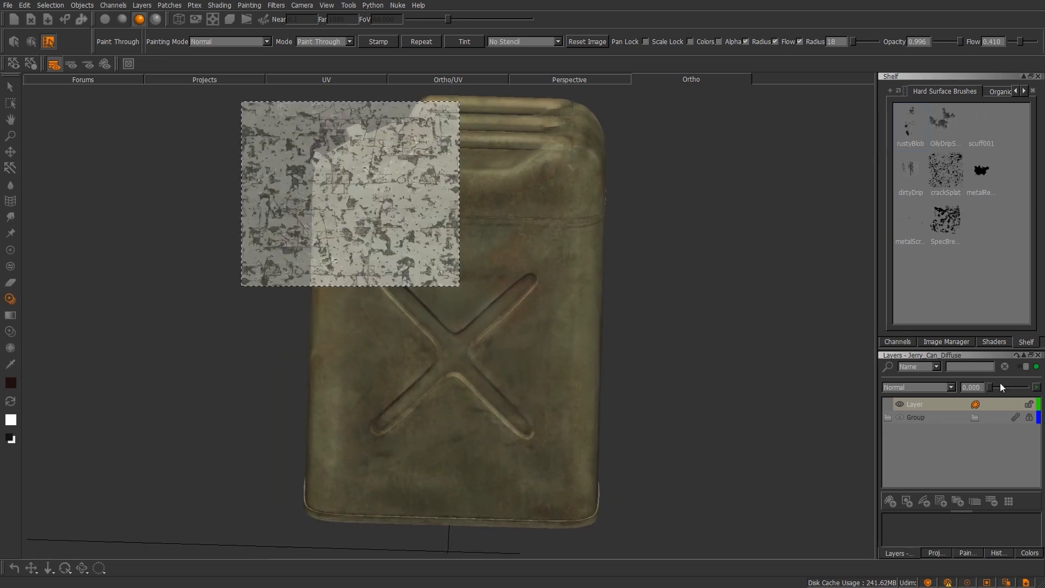
drag(991, 387, 1026, 387)
mouse_move(725, 422)
alt+mouse_down()
mouse_move(648, 424)
mouse_move(708, 414)
alt+mouse_up()
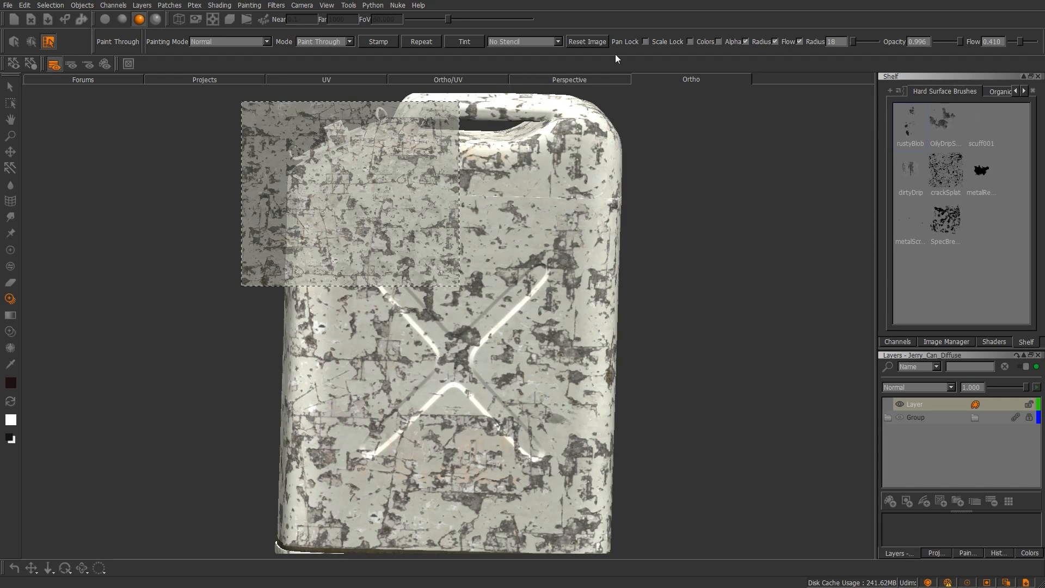
Step: Reset the concrete image's size and position, try stretching its right edge outward, and reset it again
click(587, 42)
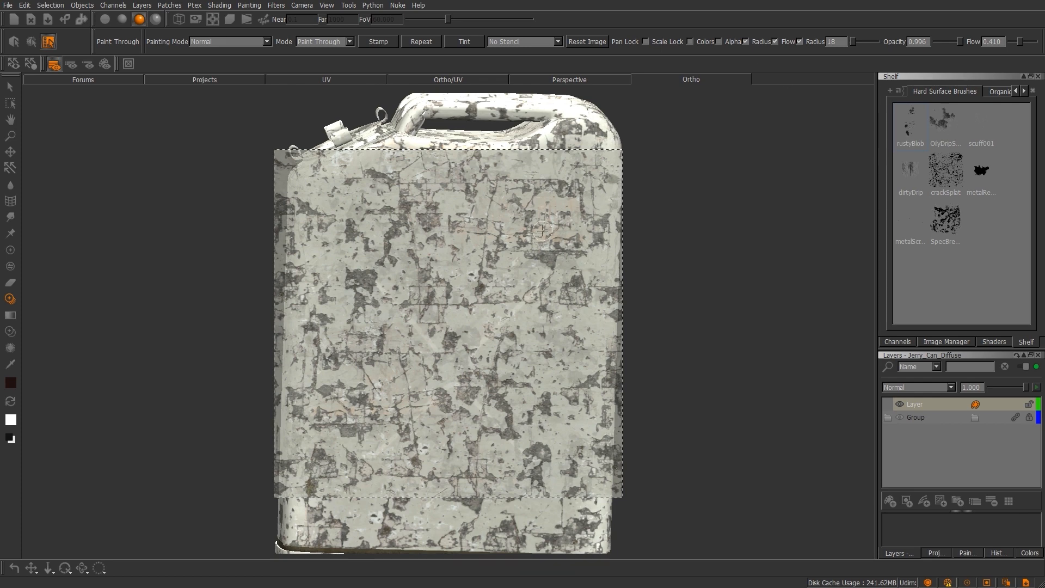
drag(627, 274, 866, 274)
click(590, 41)
mouse_move(348, 410)
alt+mouse_down()
mouse_move(283, 443)
mouse_move(343, 416)
alt+mouse_up()
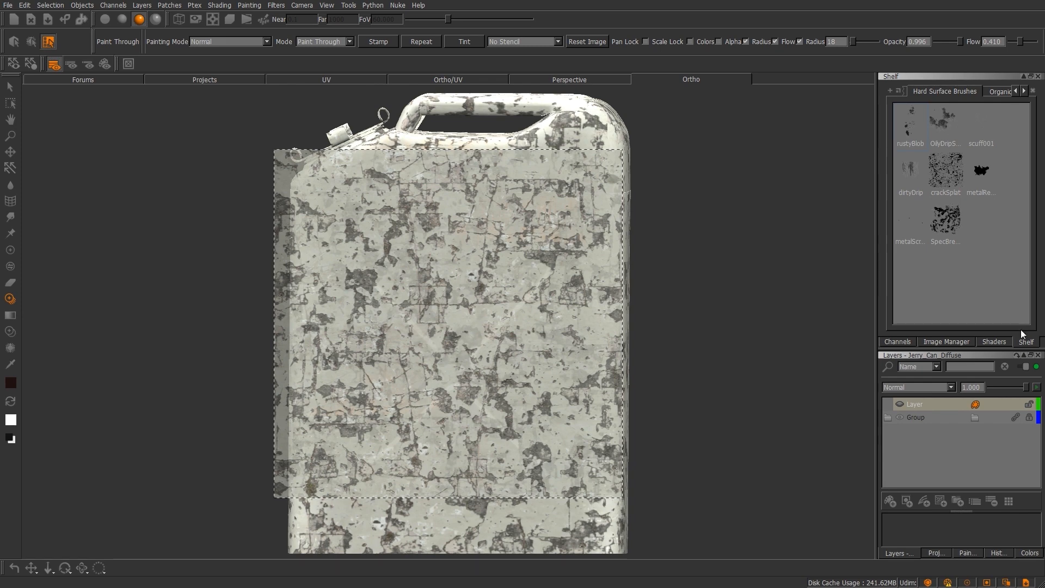
Step: Add a new layer above the hidden concrete layer and activate the Gradient tool for it
click(891, 501)
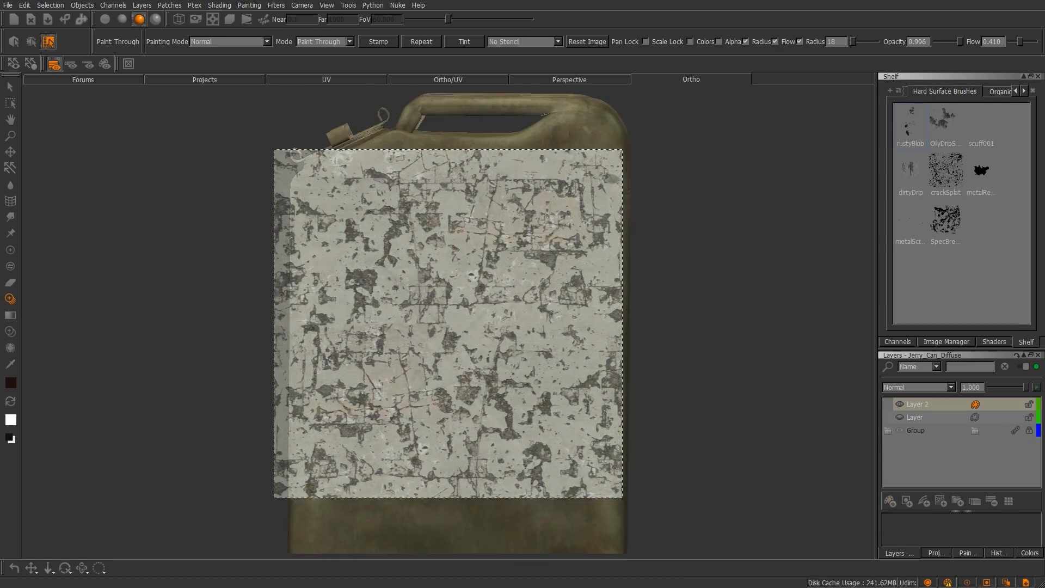
click(10, 315)
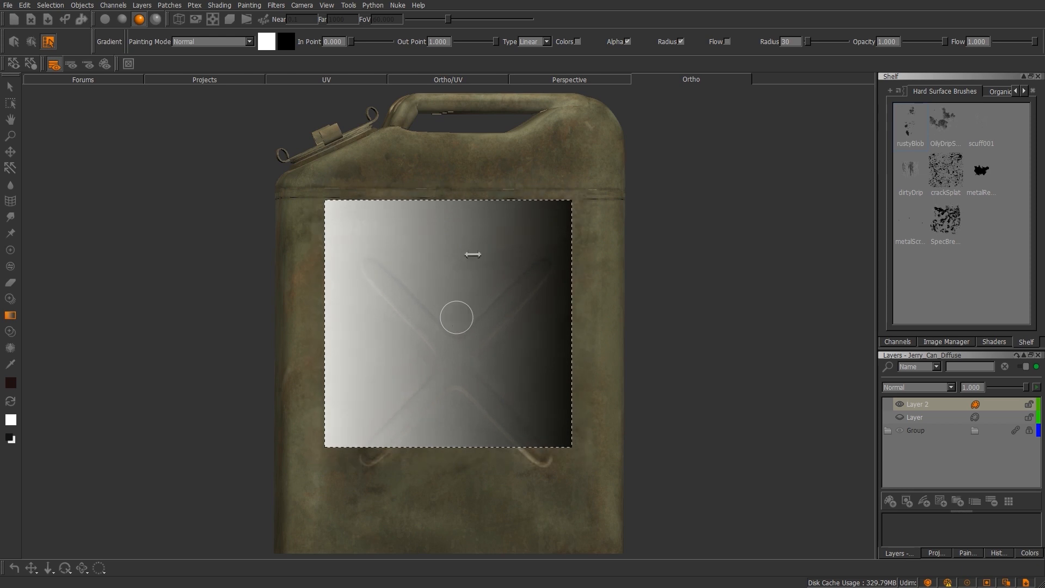
Step: Shape the gradient box over the can's X emblem by lowering its upper edge, stretching its right edge outward and tilting it slightly
drag(471, 201, 475, 257)
drag(477, 345, 497, 290)
drag(573, 354, 629, 356)
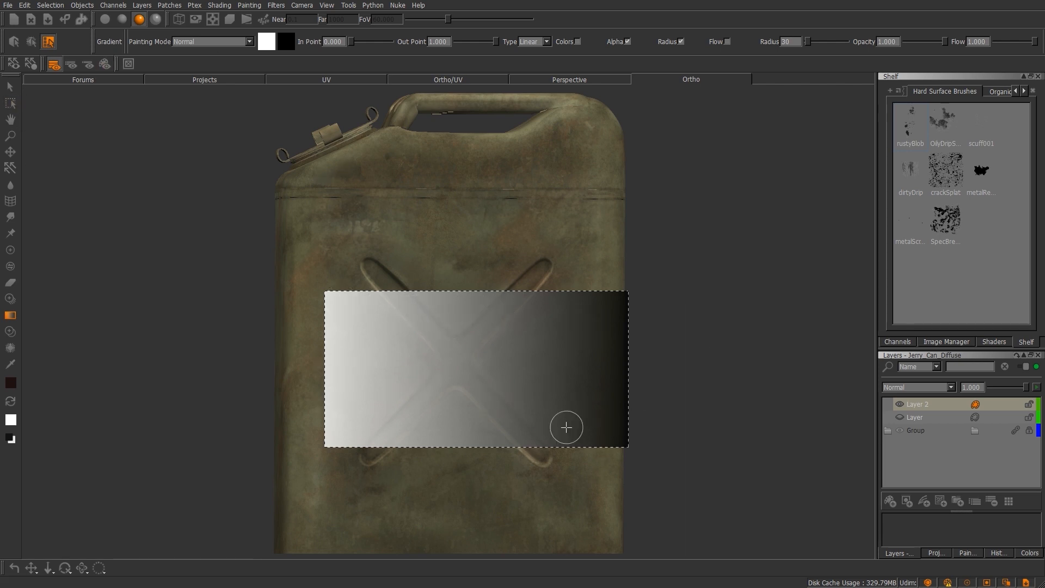
mouse_move(383, 361)
ctrl+mouse_down()
mouse_move(412, 360)
mouse_move(367, 354)
ctrl+mouse_up()
key(ctrl+z)
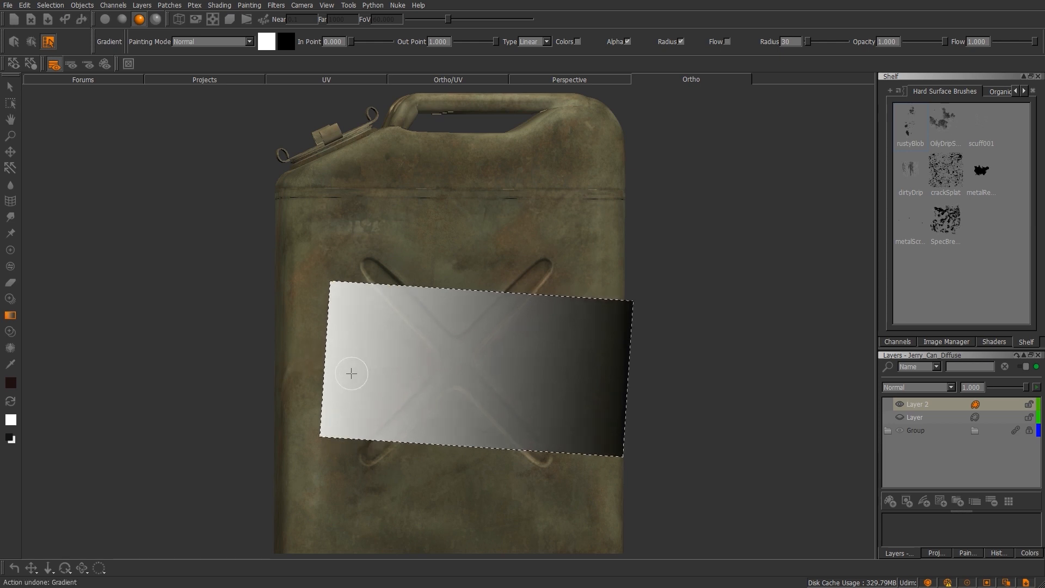
key(ctrl+z)
drag(317, 296, 340, 296)
Step: Paint the white-to-black gradient into the box, enlarging the brush radius to 206, bake it, and undo the painting
drag(324, 370, 465, 384)
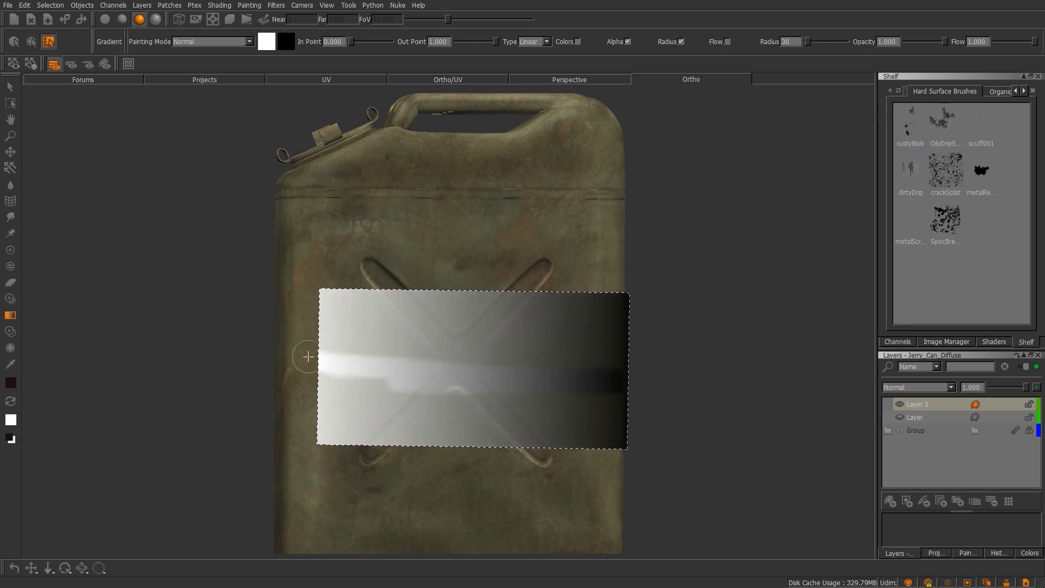
drag(303, 357, 593, 374)
drag(483, 370, 582, 364)
mouse_move(470, 330)
mouse_down()
mouse_move(374, 371)
mouse_move(557, 416)
mouse_move(603, 401)
mouse_move(471, 379)
mouse_up()
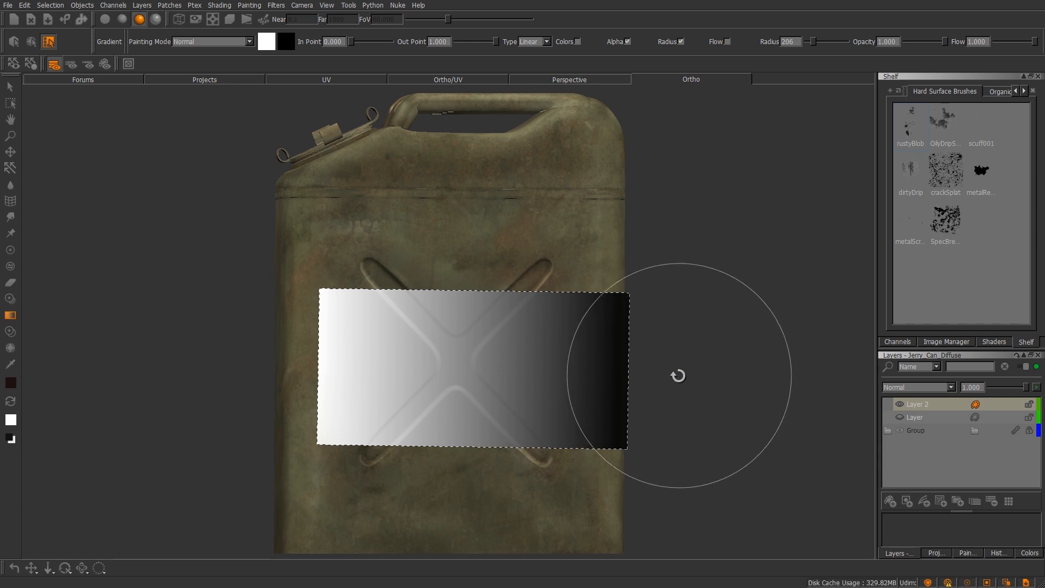
mouse_move(658, 378)
alt+mouse_down()
mouse_move(681, 397)
mouse_move(616, 382)
mouse_move(658, 380)
alt+mouse_up()
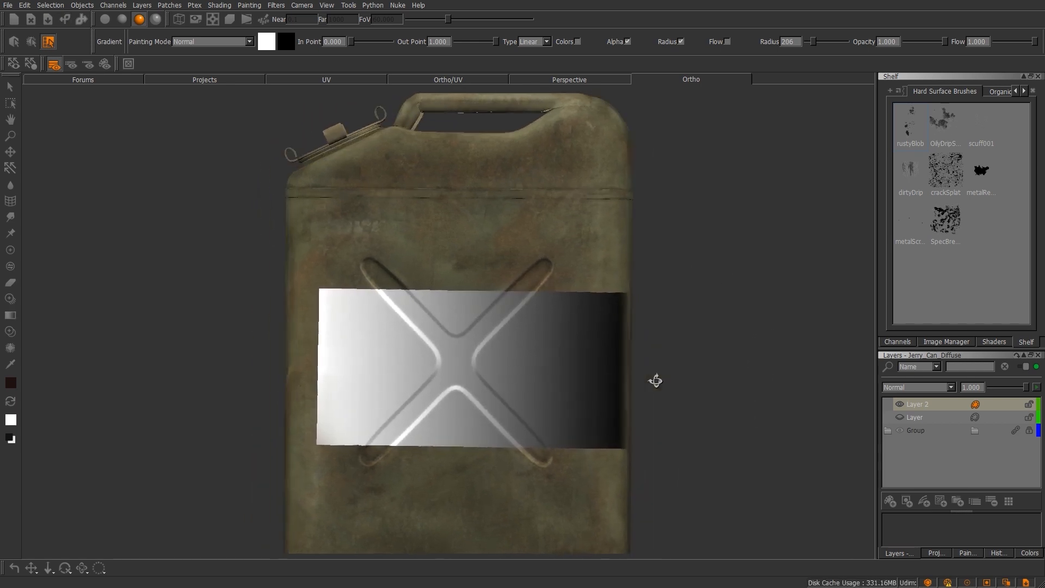
key(ctrl+z)
key(ctrl+z)
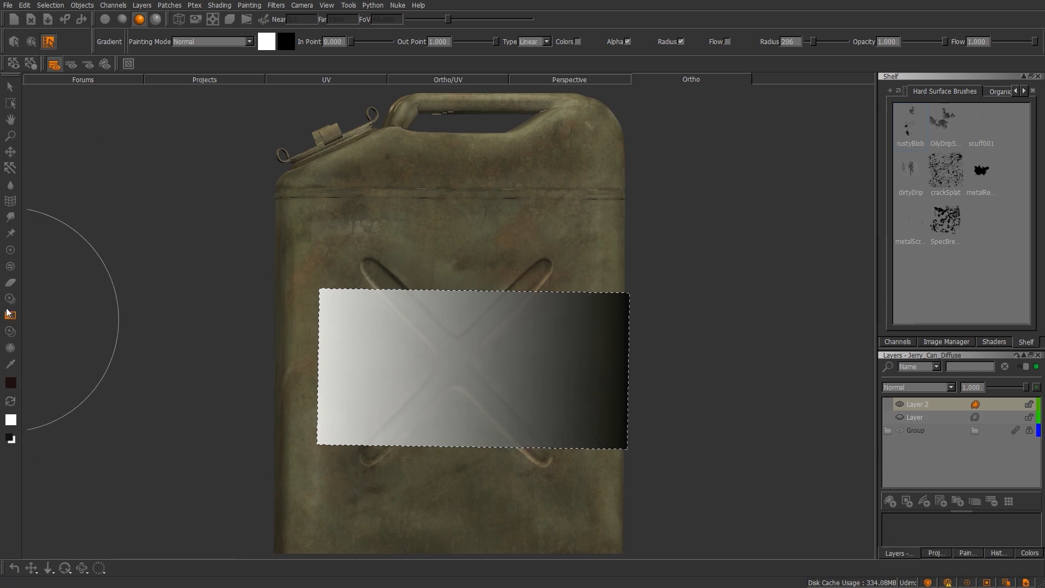
Step: Activate the Clone Stamp tool and try out different brush radii on the can
click(10, 331)
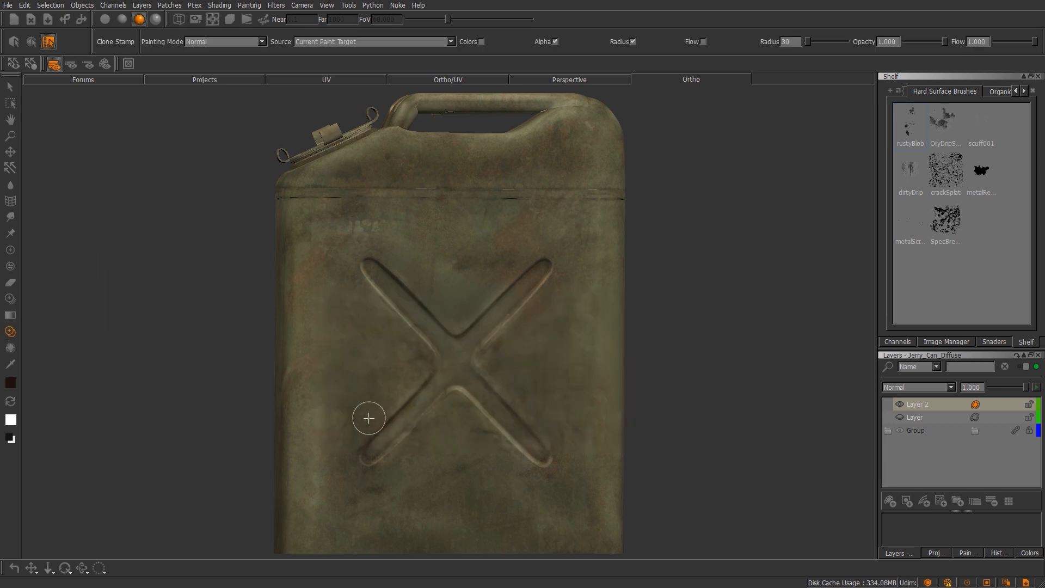
key(r)
drag(415, 373, 434, 373)
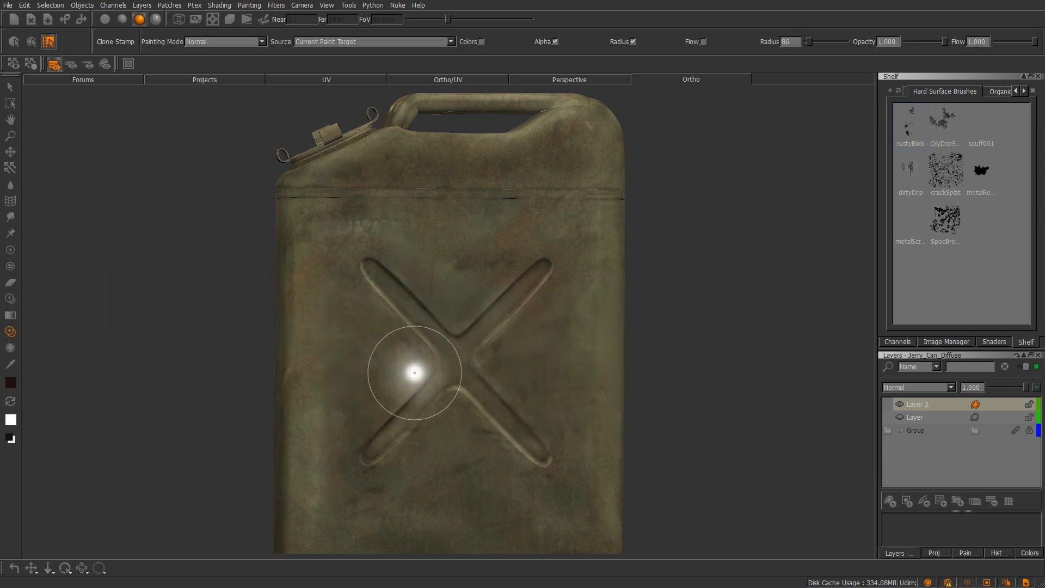
key(r)
drag(413, 376, 380, 377)
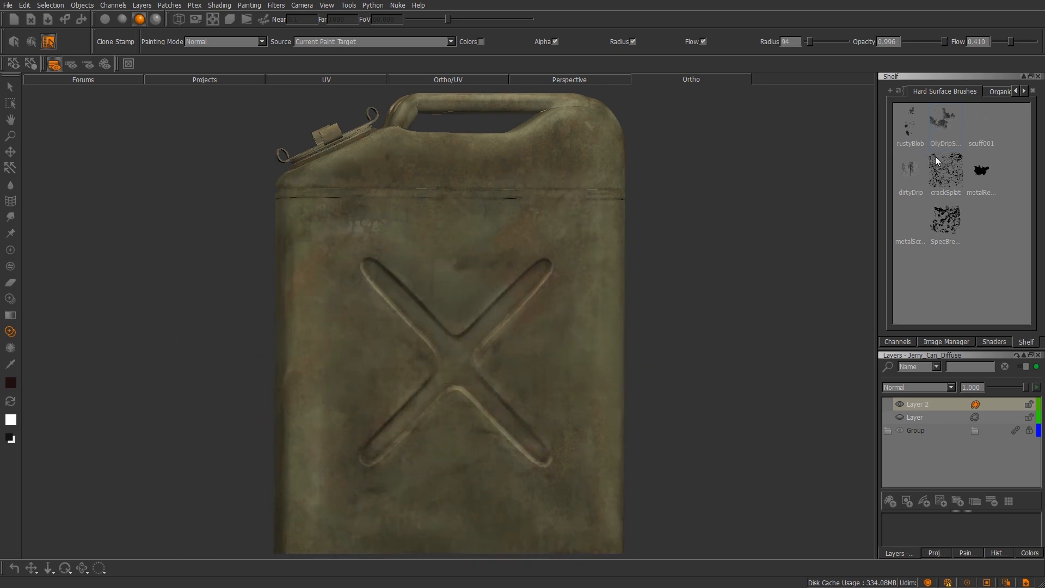
Step: Paint a dark red horizontal bar above the X emblem using the Hard100 brush from the Basic Brushes shelf
click(1016, 90)
click(960, 91)
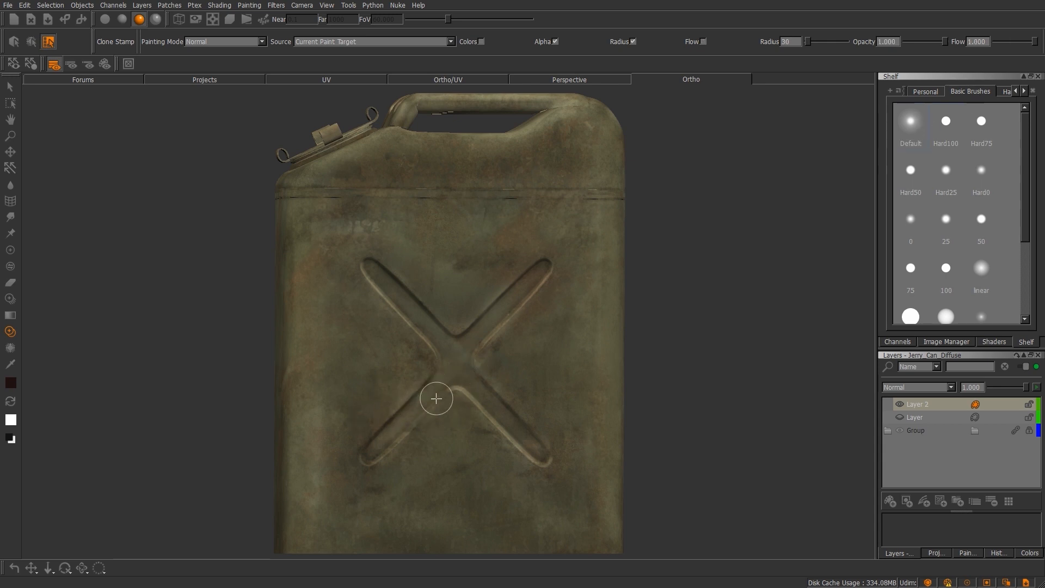
alt+drag(436, 398, 439, 368)
alt+right_drag(439, 368, 472, 400)
alt+middle_drag(501, 379, 474, 416)
alt+drag(473, 415, 493, 411)
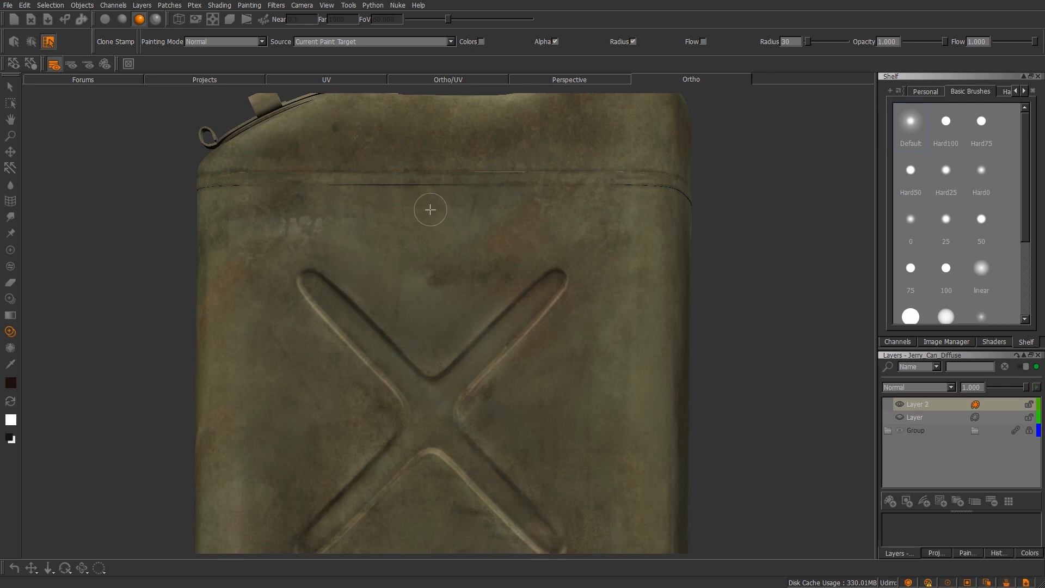
click(9, 250)
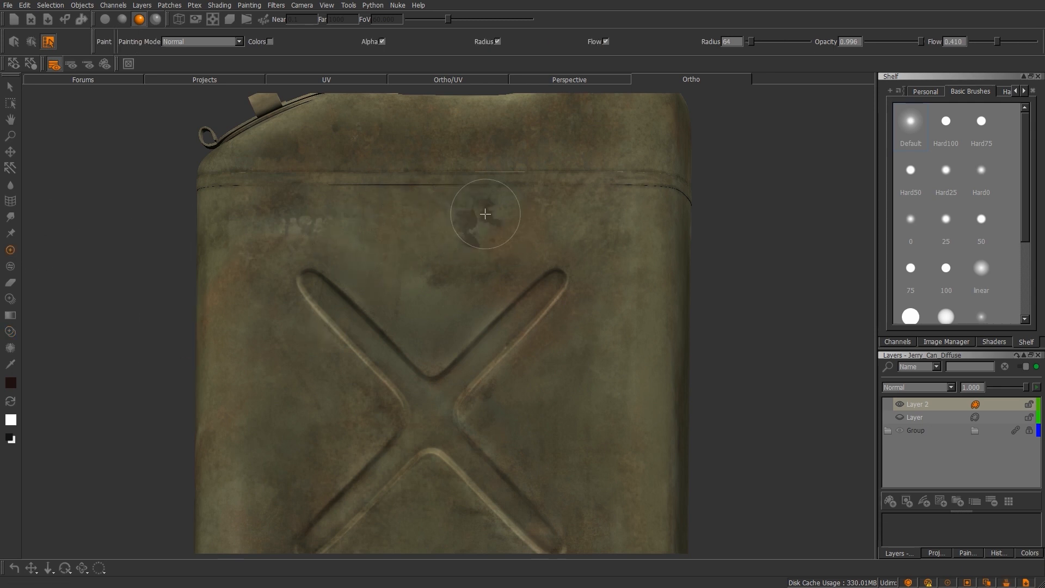
key(ctrl+z)
click(933, 122)
drag(398, 225, 517, 225)
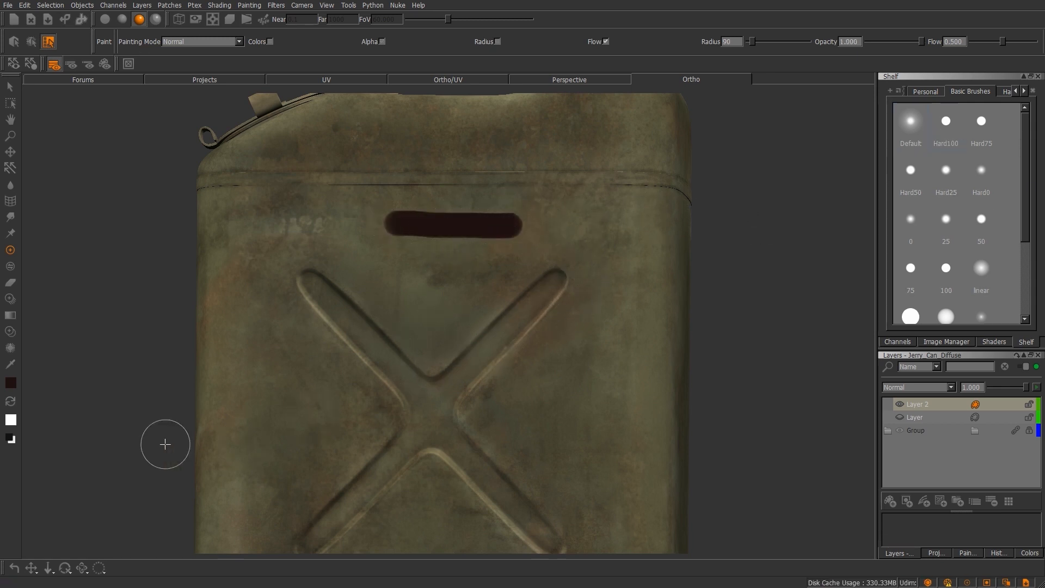
Step: Clone the dark bar with the Clone Stamp to a spot just below it, between the upper arms of the X
click(11, 332)
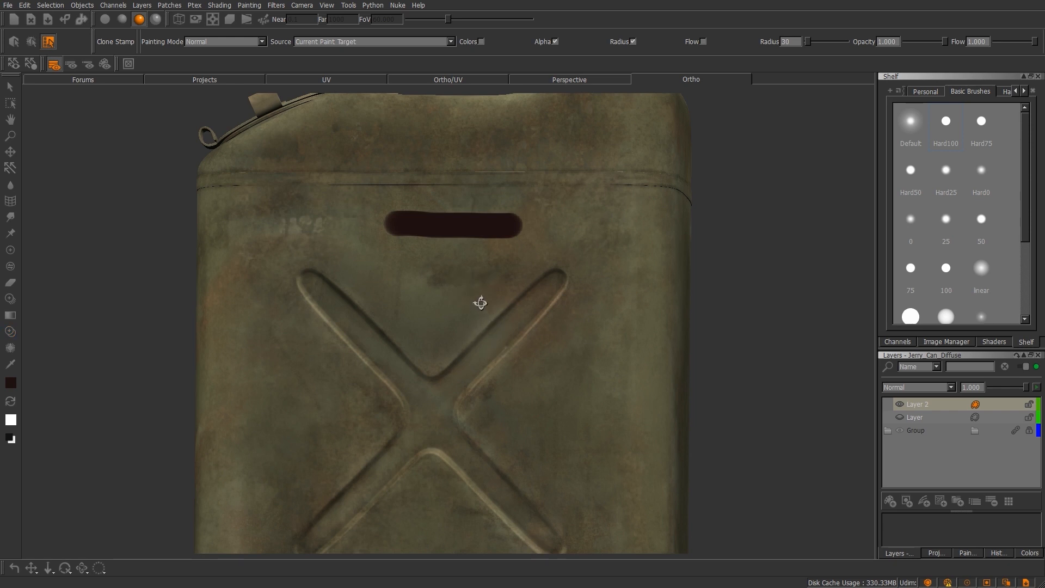
ctrl+click(462, 220)
mouse_move(385, 284)
mouse_down()
mouse_move(485, 282)
mouse_move(394, 284)
mouse_move(467, 287)
mouse_move(435, 283)
mouse_move(448, 289)
mouse_up()
ctrl+click(414, 216)
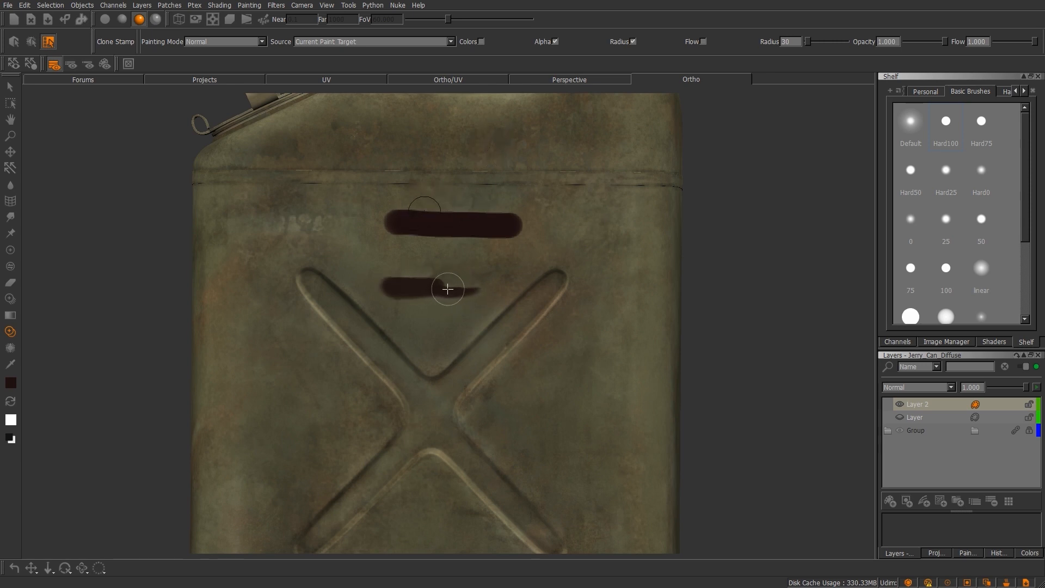
ctrl+click(461, 220)
mouse_move(462, 288)
mouse_down()
mouse_move(403, 285)
mouse_move(471, 282)
mouse_move(421, 299)
mouse_move(464, 280)
mouse_move(404, 292)
mouse_move(481, 283)
mouse_move(441, 284)
mouse_up()
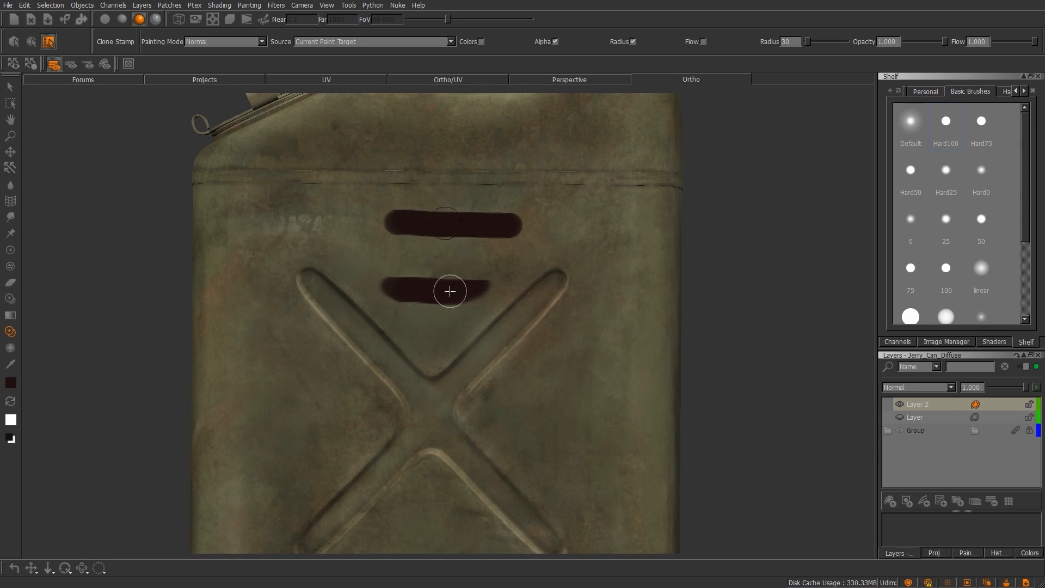
mouse_move(420, 297)
mouse_down()
mouse_move(385, 287)
mouse_move(459, 276)
mouse_move(477, 285)
mouse_move(438, 293)
mouse_up()
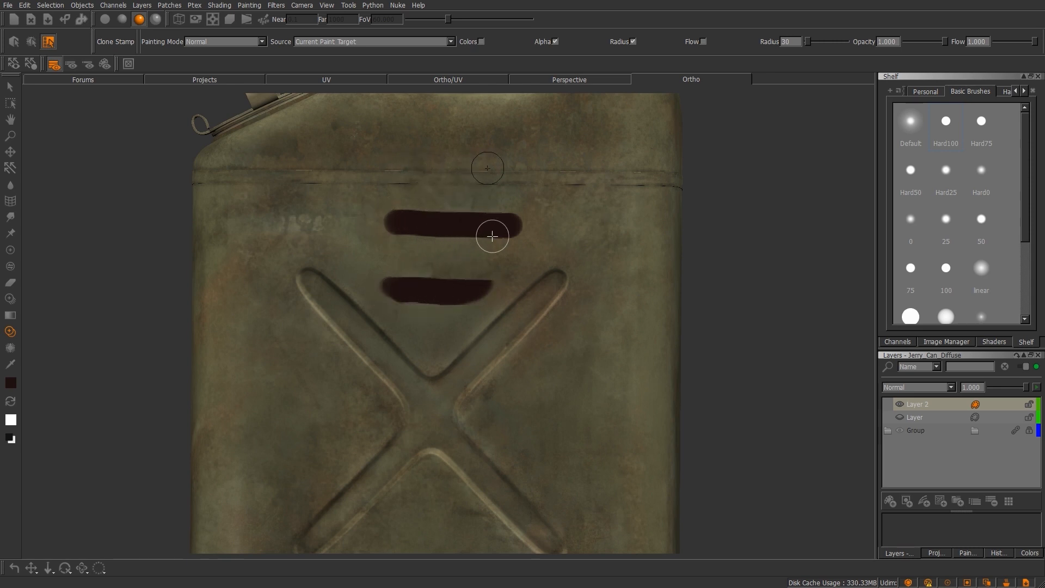
mouse_move(406, 296)
mouse_down()
mouse_move(460, 299)
mouse_move(446, 296)
mouse_move(450, 303)
mouse_move(497, 287)
mouse_move(434, 304)
mouse_move(392, 297)
mouse_move(421, 305)
mouse_move(397, 290)
mouse_move(488, 289)
mouse_up()
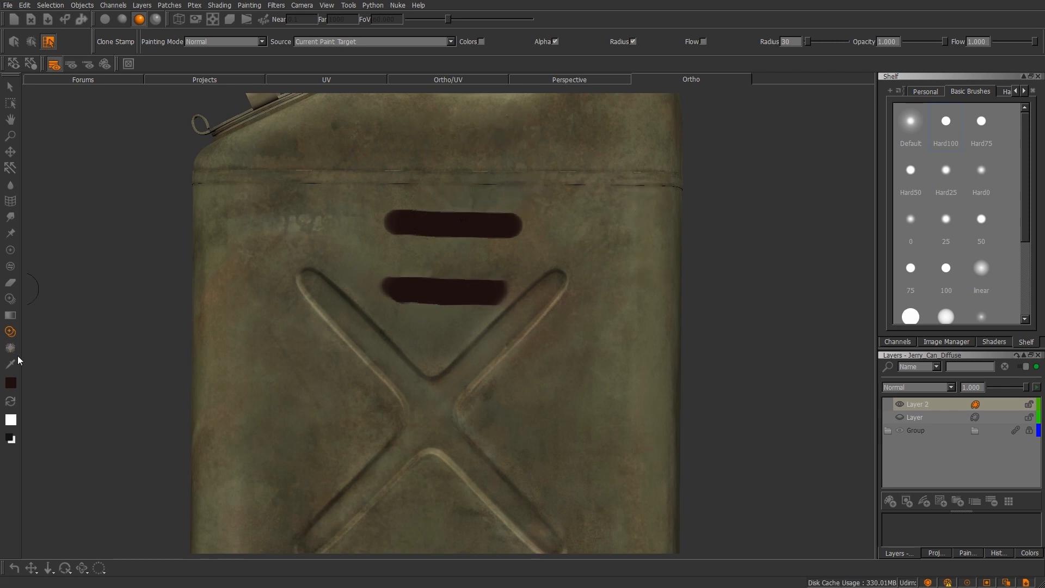
Step: Copy the upper dark bar with the Towbrush to the can's upper left and to the right of the X emblem
click(10, 349)
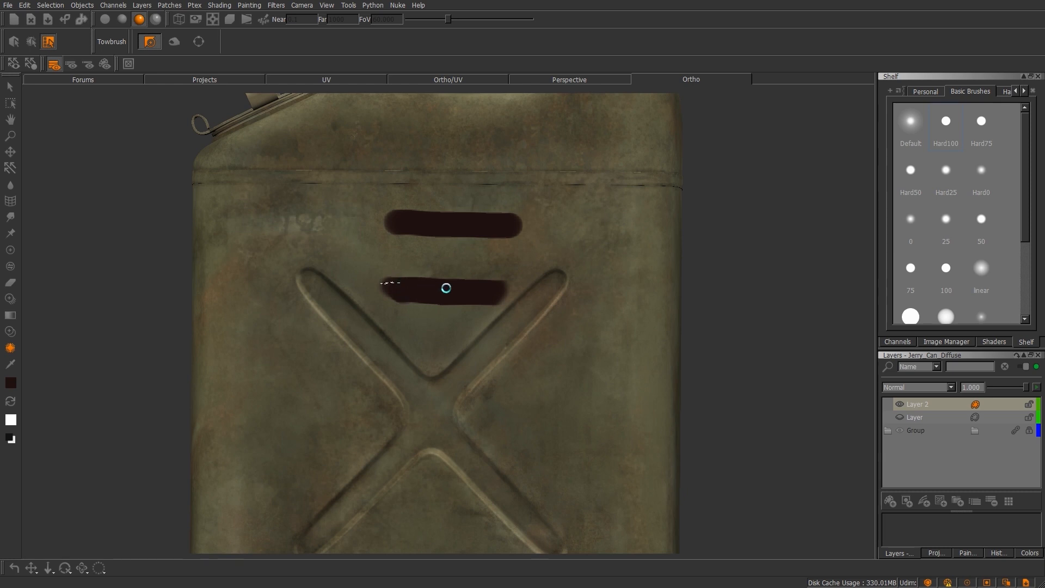
mouse_move(439, 230)
mouse_down()
mouse_move(315, 269)
mouse_move(257, 259)
mouse_move(272, 256)
mouse_up()
click(361, 314)
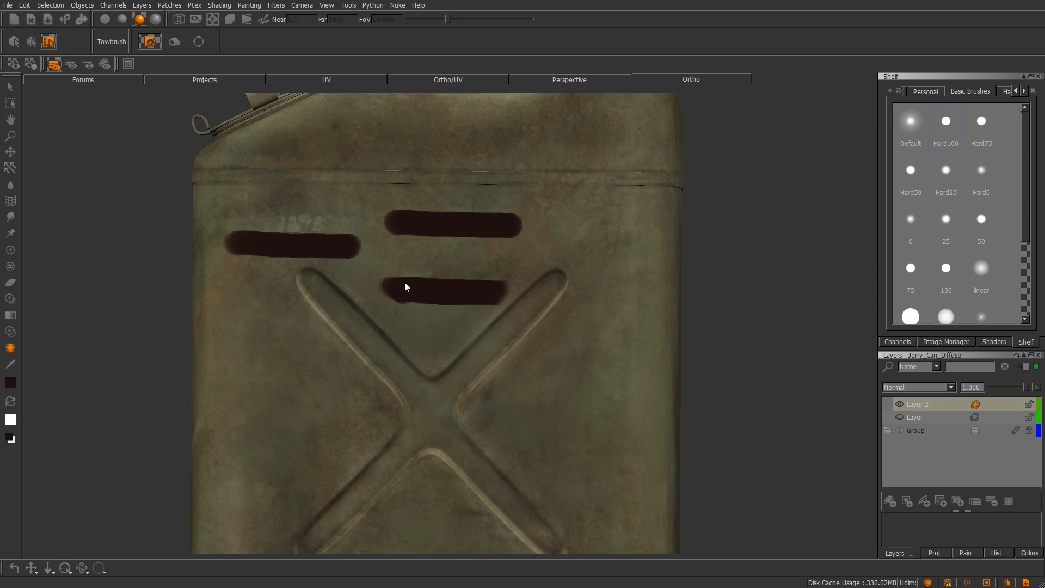
drag(521, 204, 390, 221)
drag(523, 198, 386, 204)
drag(544, 399, 526, 324)
mouse_move(483, 231)
mouse_down()
mouse_move(596, 275)
mouse_move(626, 377)
mouse_up()
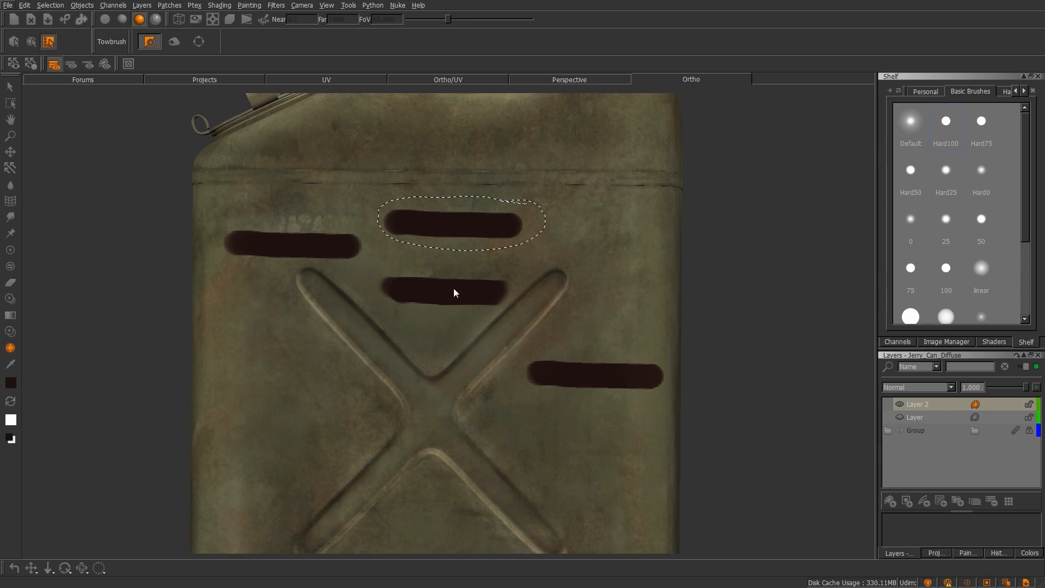
Step: Activate the Eye Dropper and choose a light red foreground color in the color popup
click(11, 364)
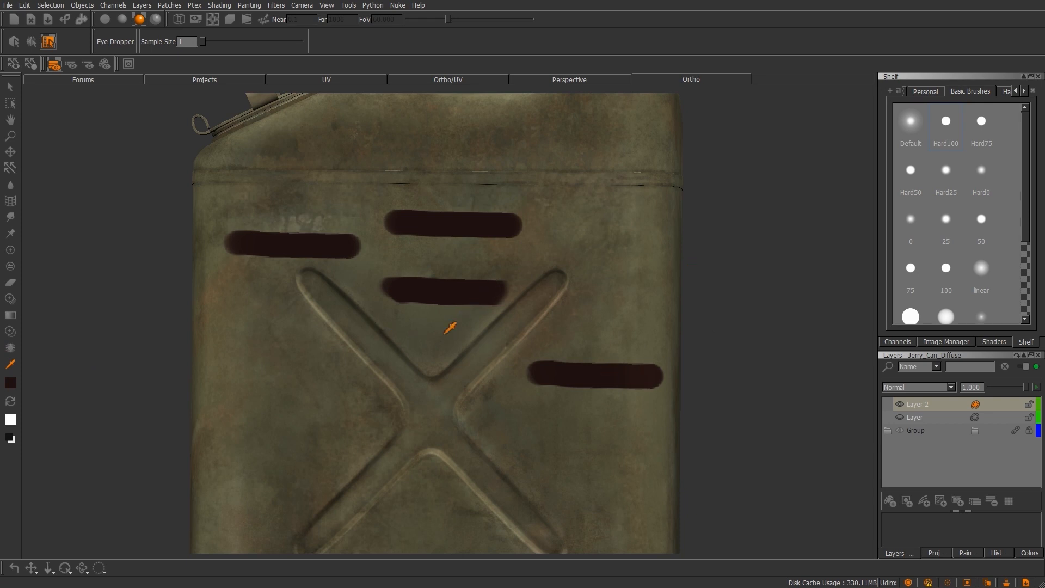
key(j)
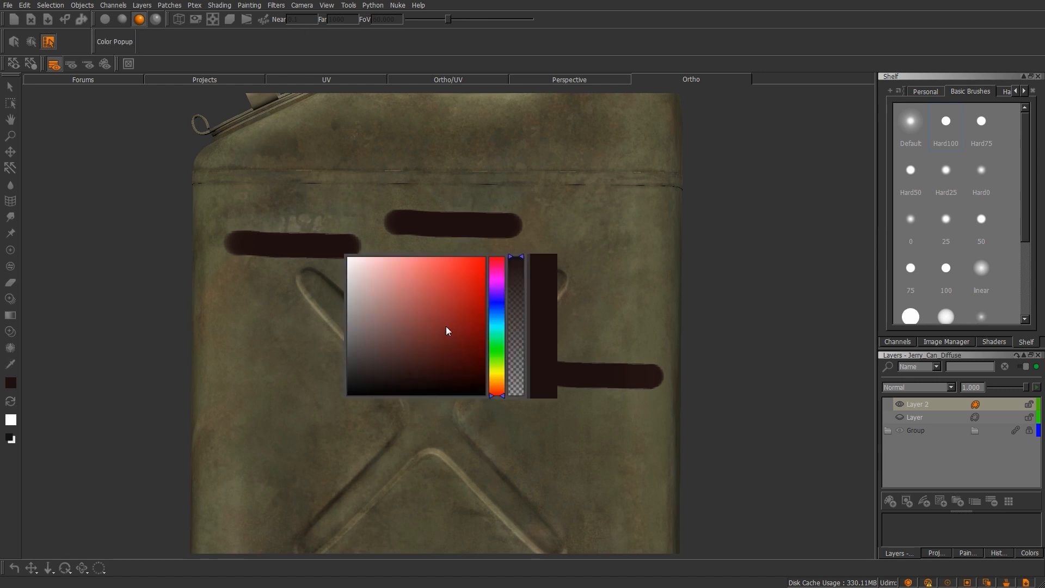
drag(387, 300, 428, 293)
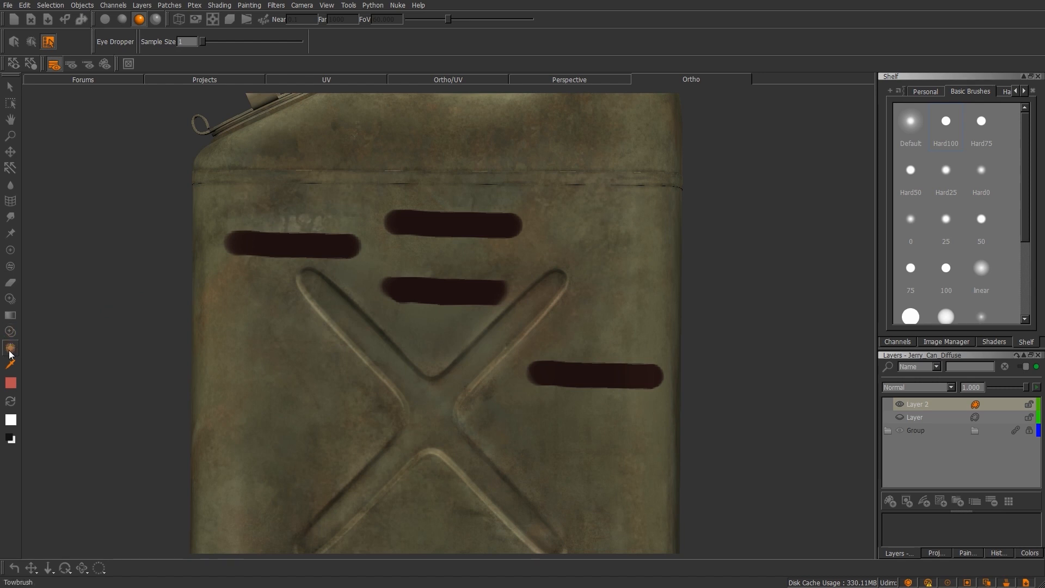
Step: Sample a brown paint color from the can with the Eye Dropper, and swap the foreground and background colors to white and black
key(p)
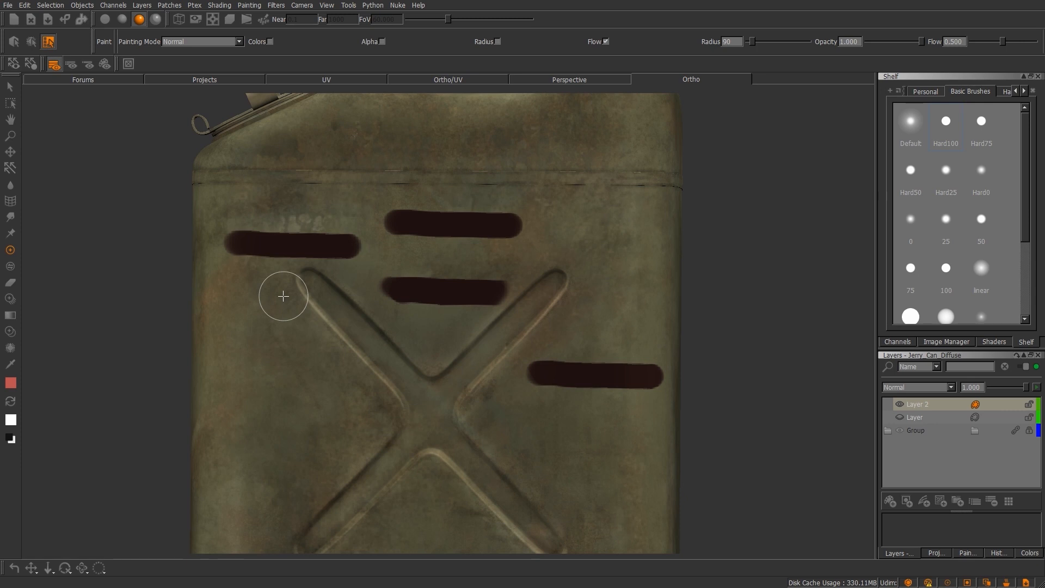
key(e)
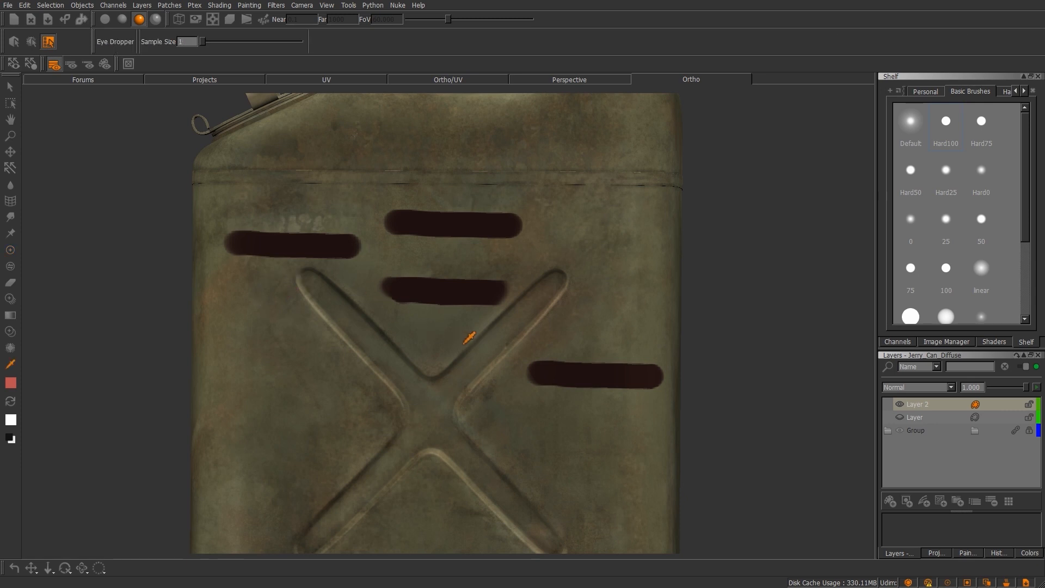
key(p)
key(e)
key(p)
key(e)
key(p)
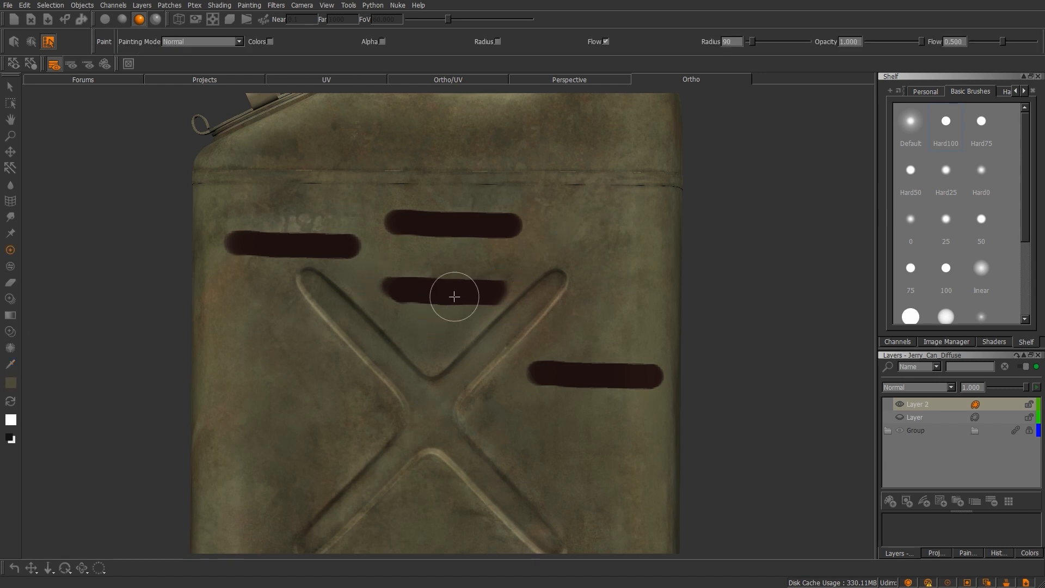
click(18, 398)
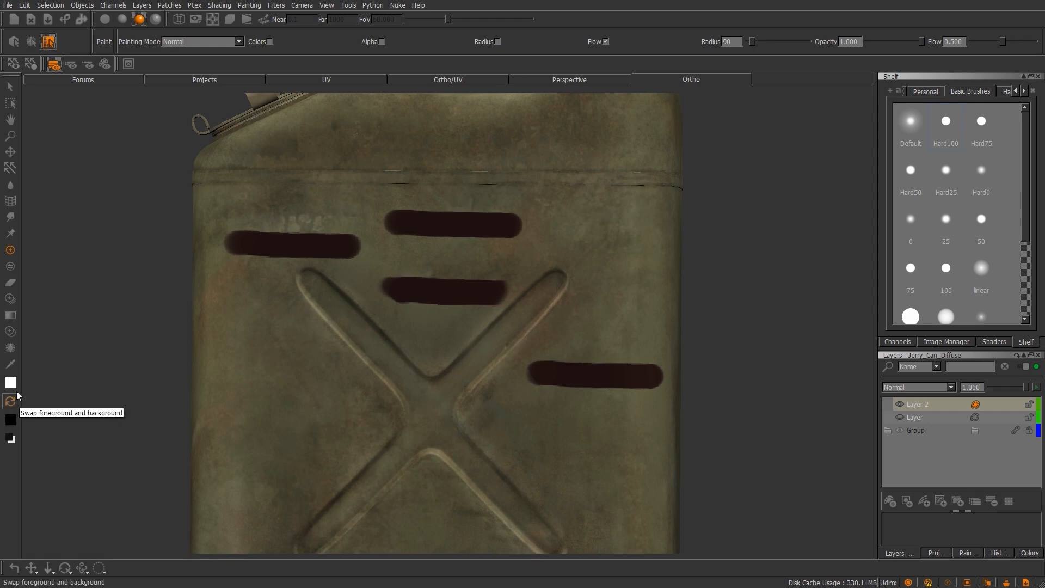